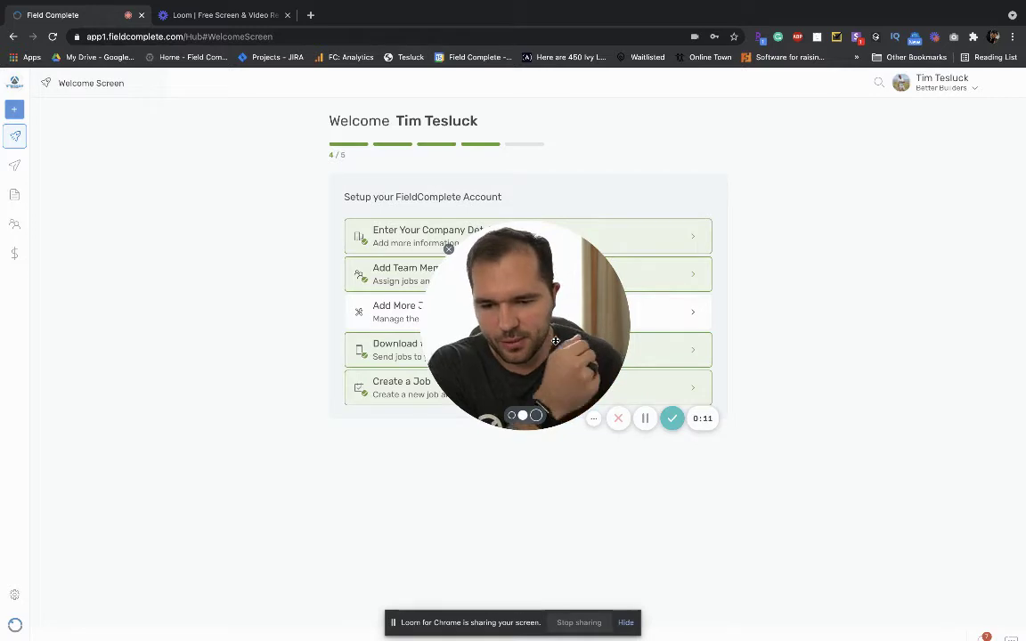
Move the Loom camera bubble aside and close the Loom tab so only the Field Complete welcome screen remains.
left_click_drag(555, 340, 187, 542)
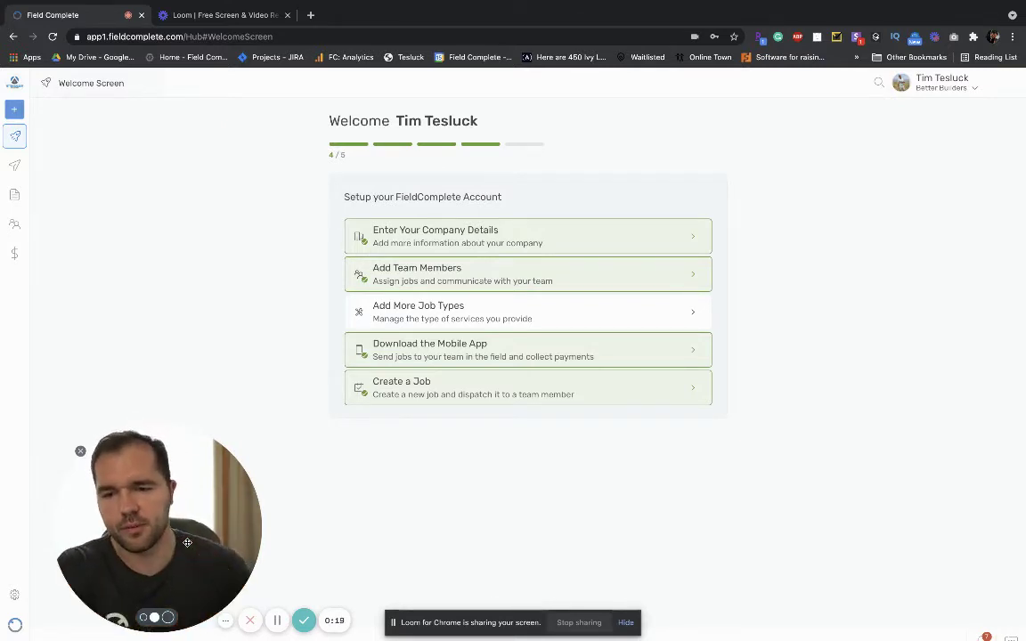
left_click(286, 15)
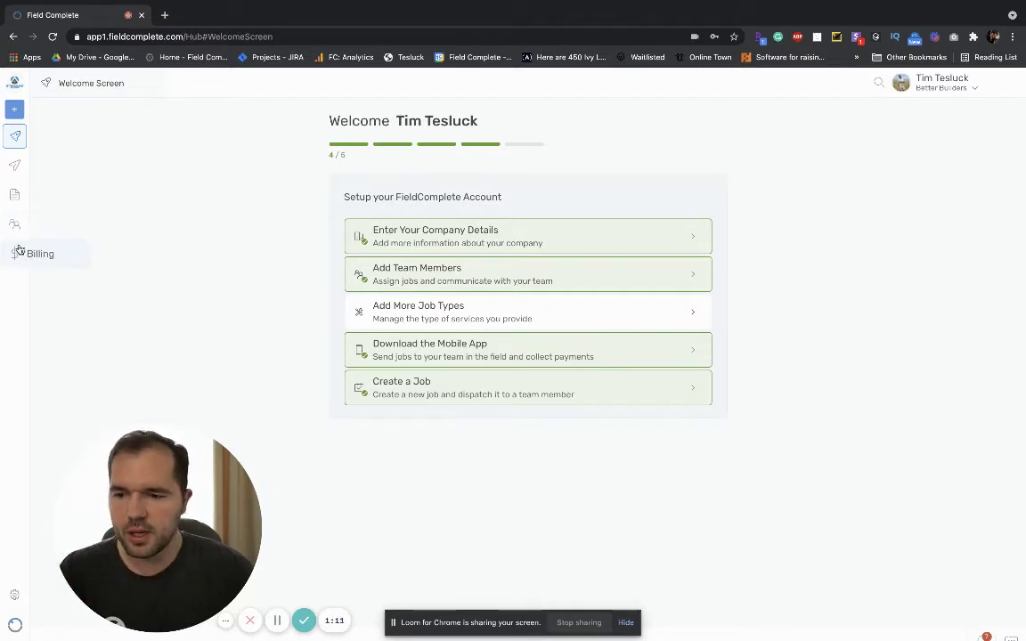
left_click(15, 108)
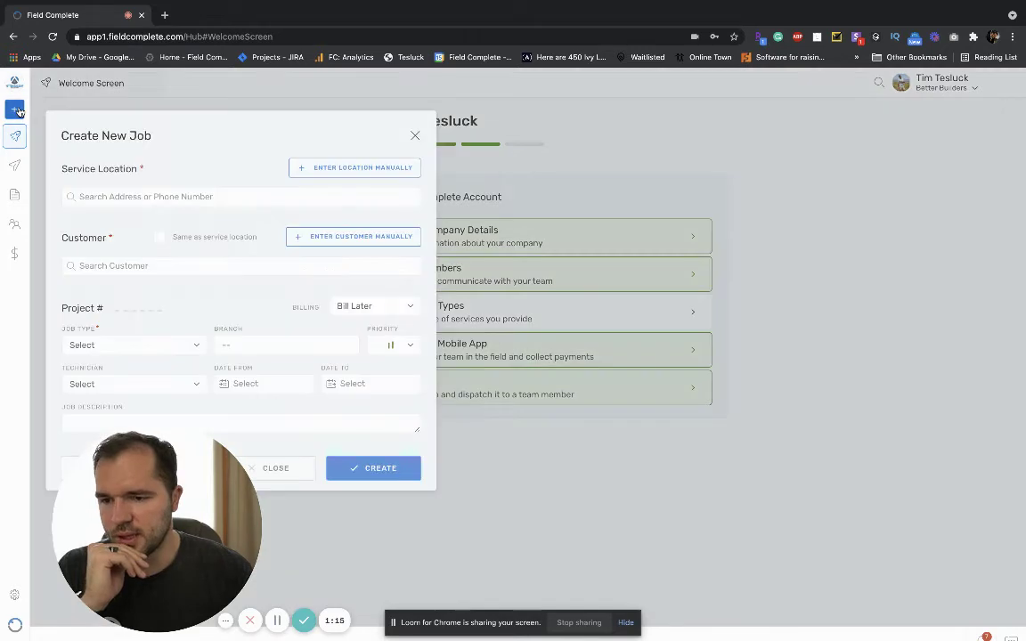
left_click_drag(155, 530, 913, 526)
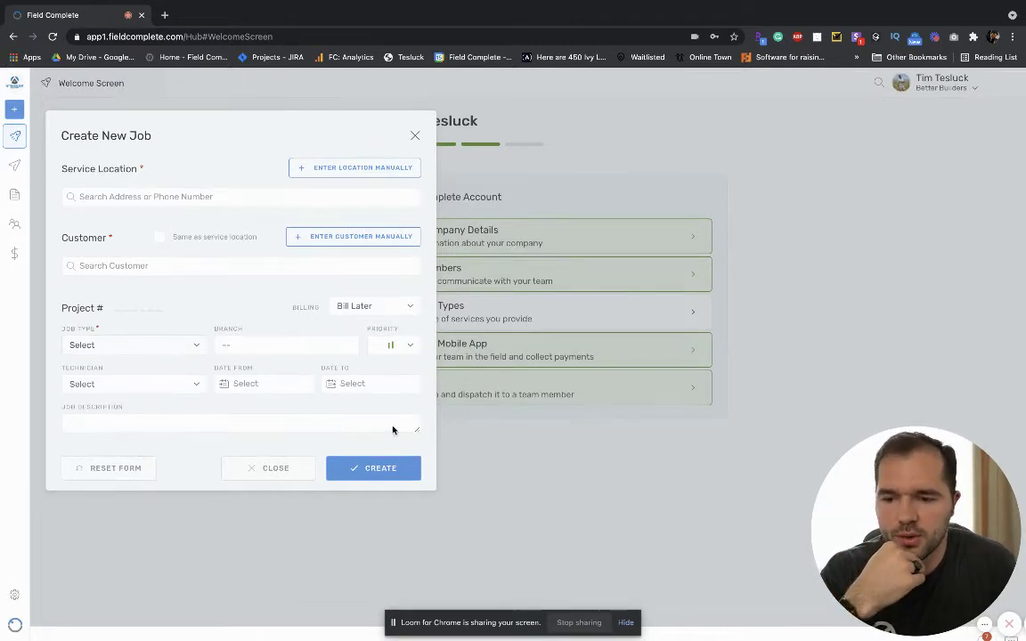
left_click(131, 200)
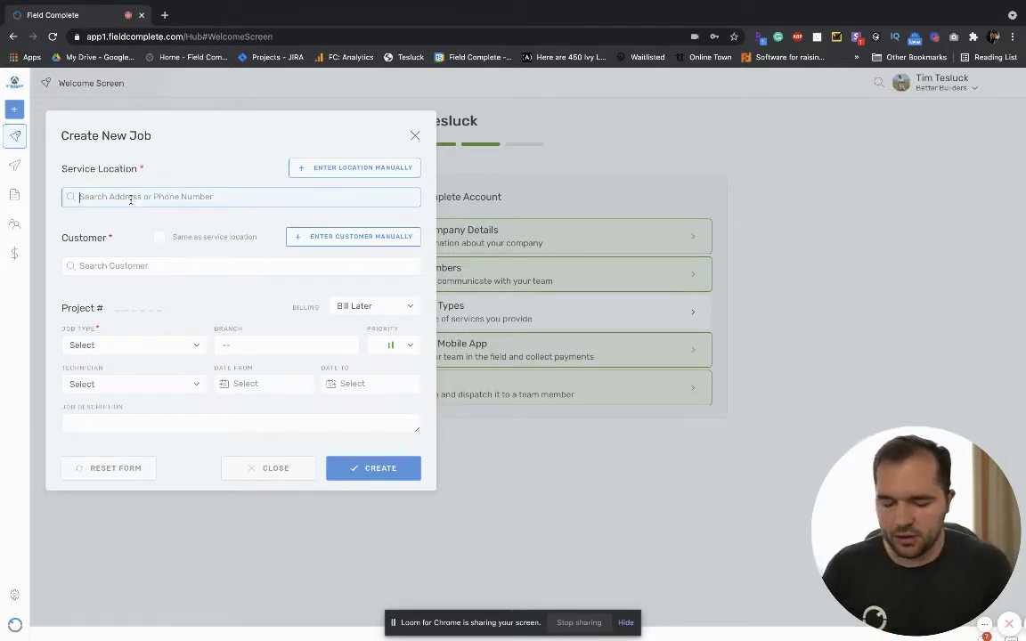
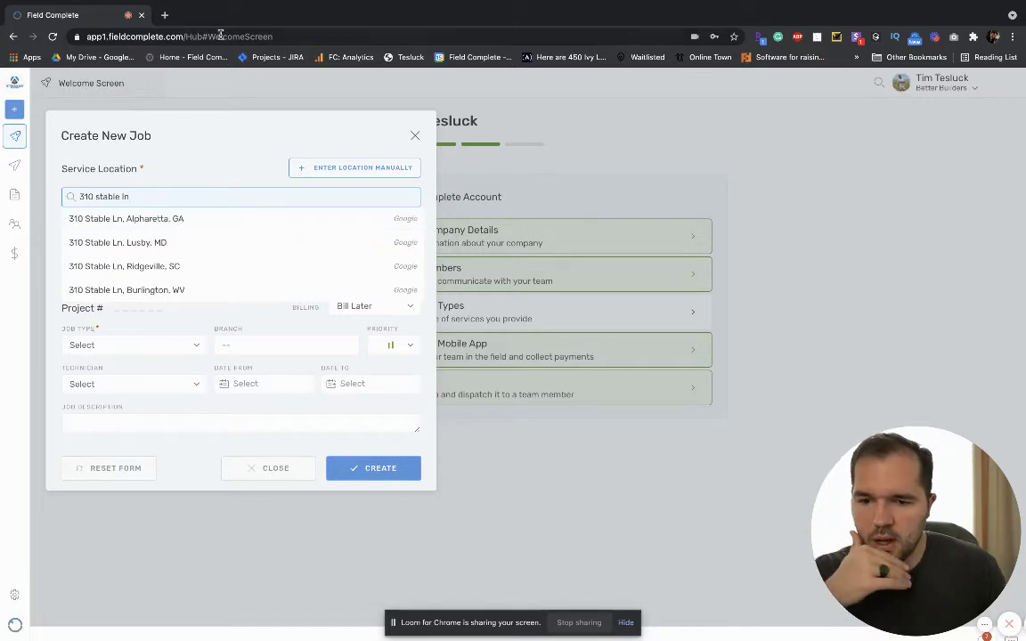
left_click(200, 227)
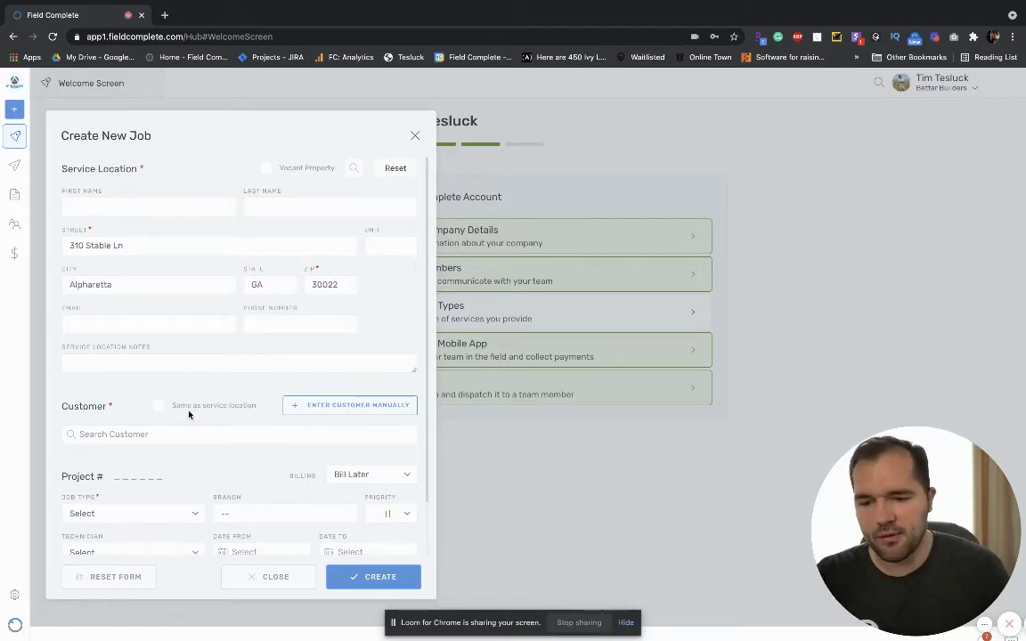
left_click(159, 407)
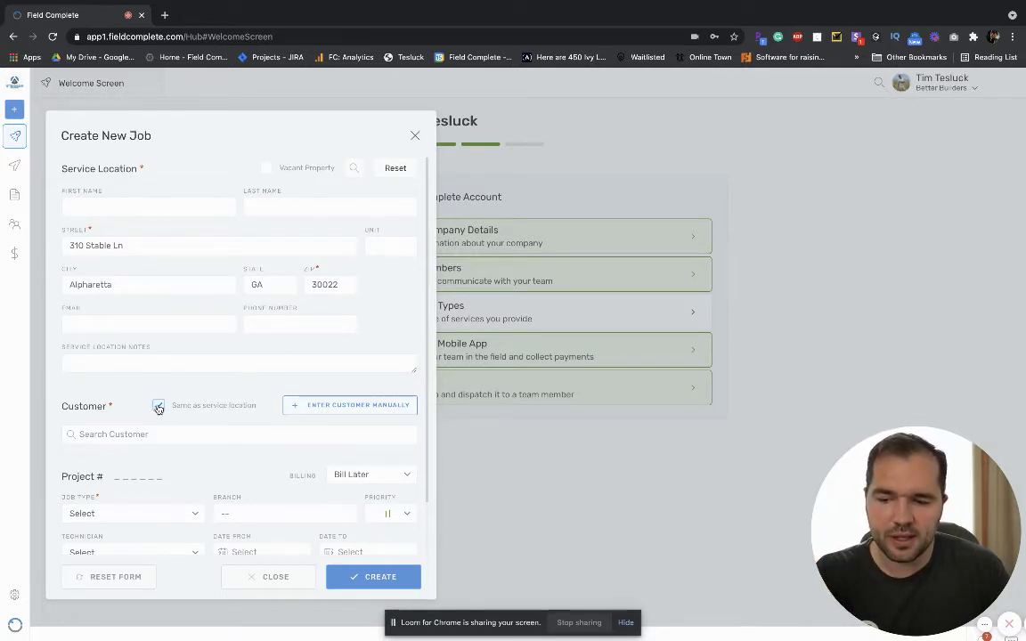
left_click(158, 406)
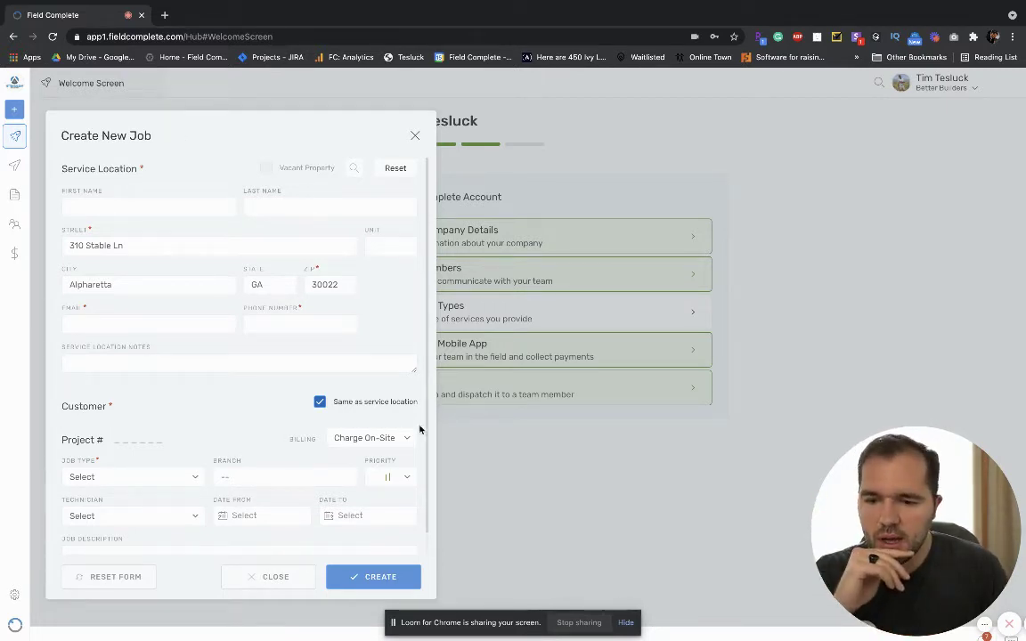
left_click(320, 402)
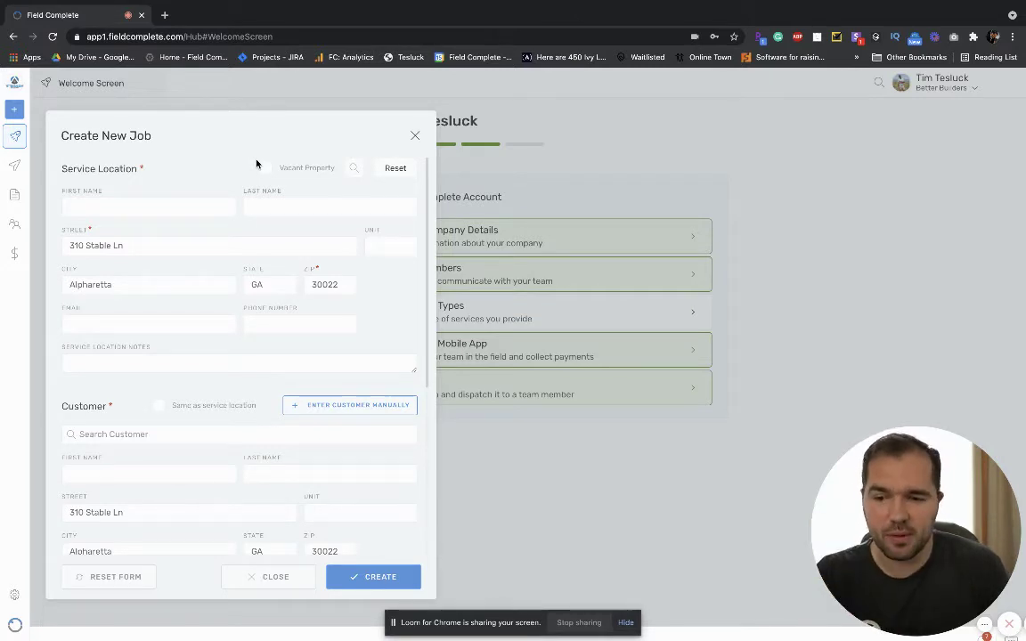
left_click(266, 167)
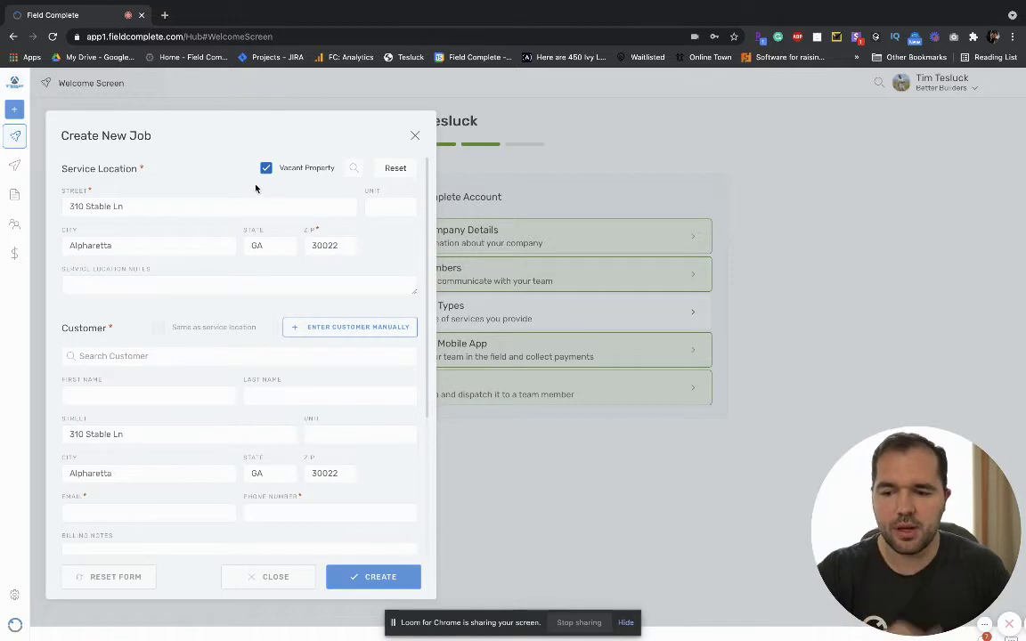
left_click(152, 355)
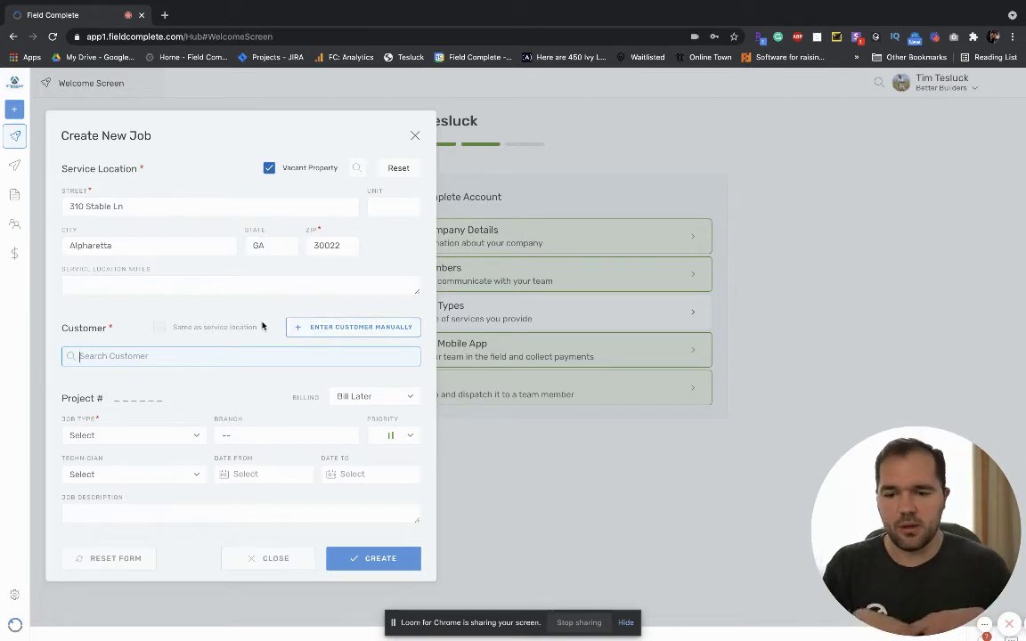
Assign SMS ASSIST GA as the customer and set the job type to TURN.
type("sms")
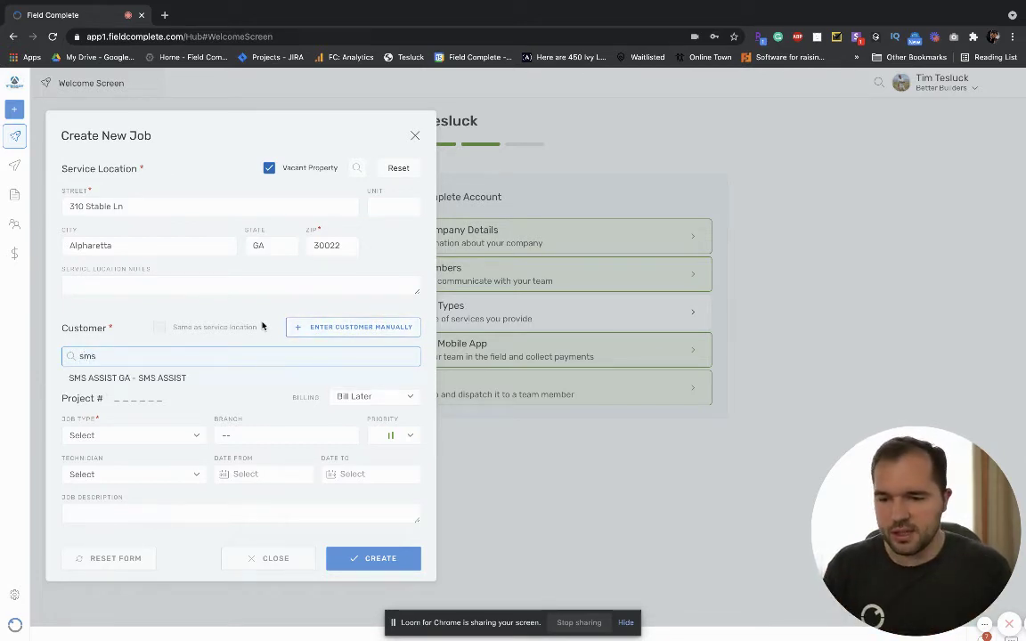
left_click(171, 379)
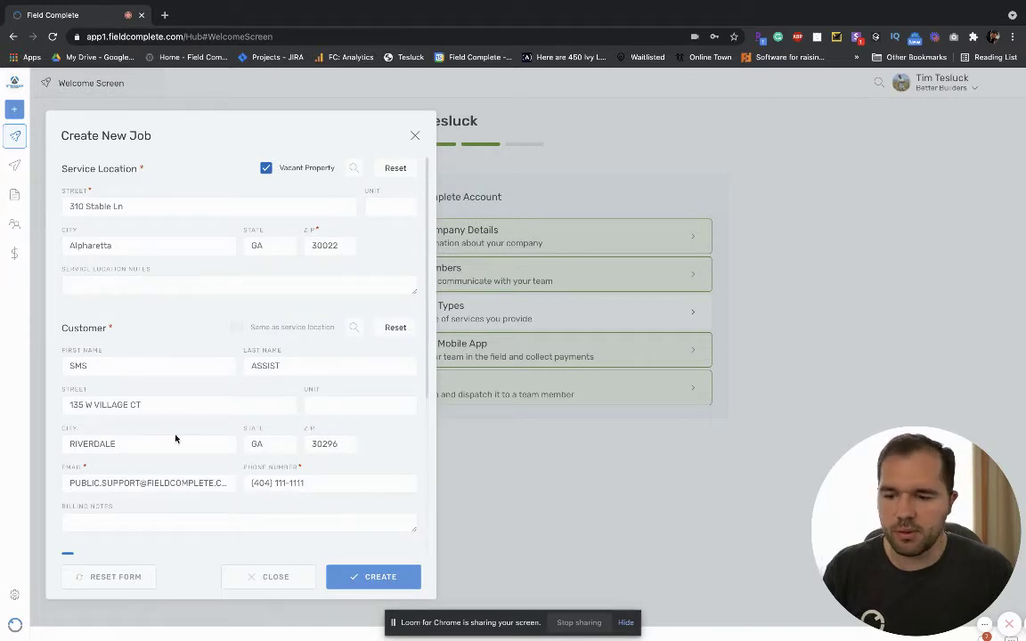
scroll(204, 437, "down", 5)
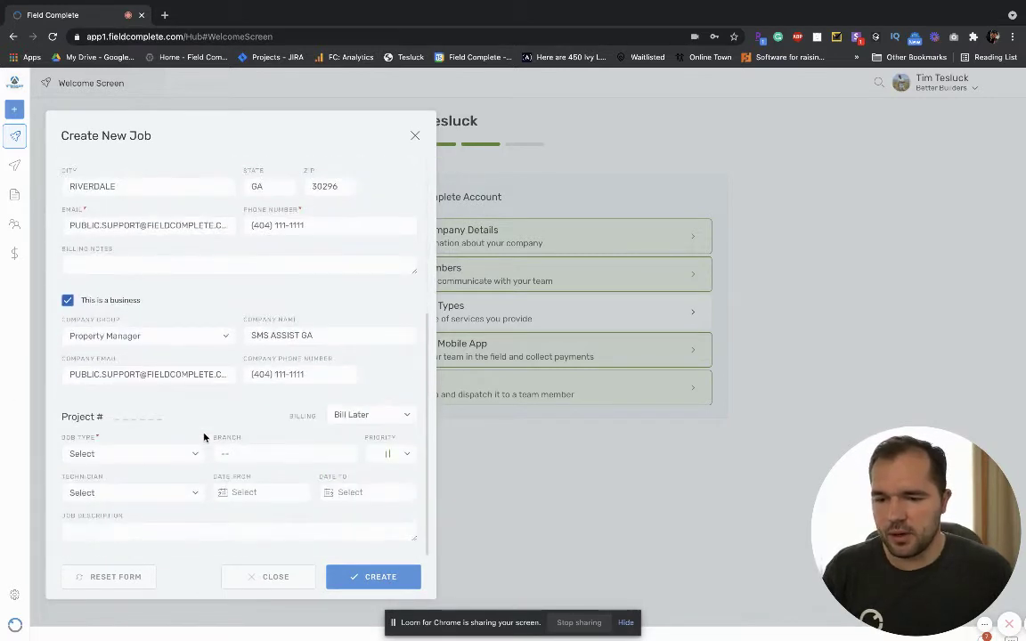
left_click(175, 460)
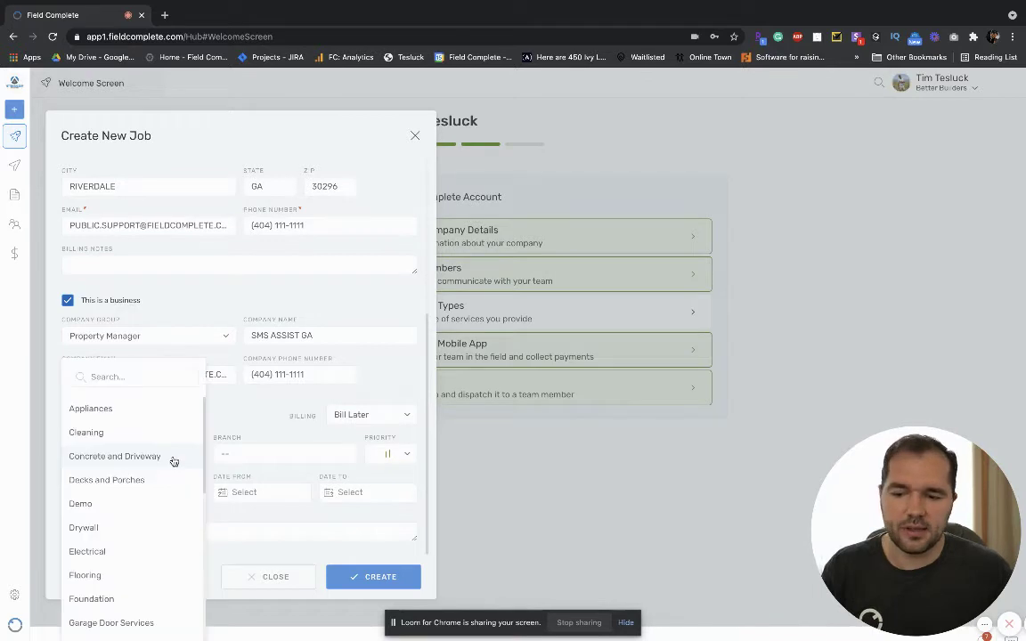
scroll(147, 494, "down", 5)
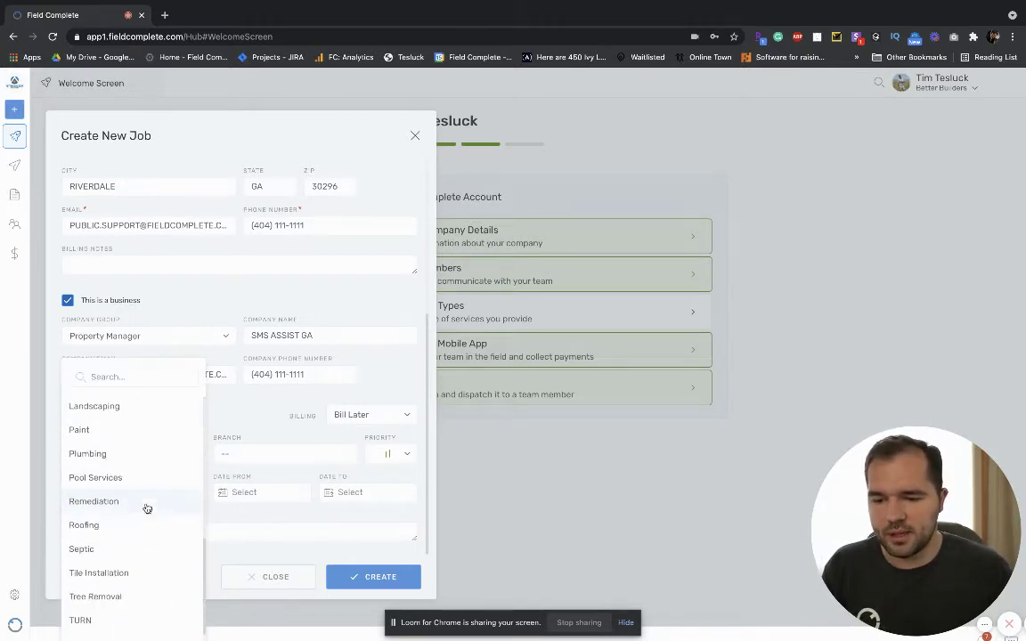
left_click(107, 611)
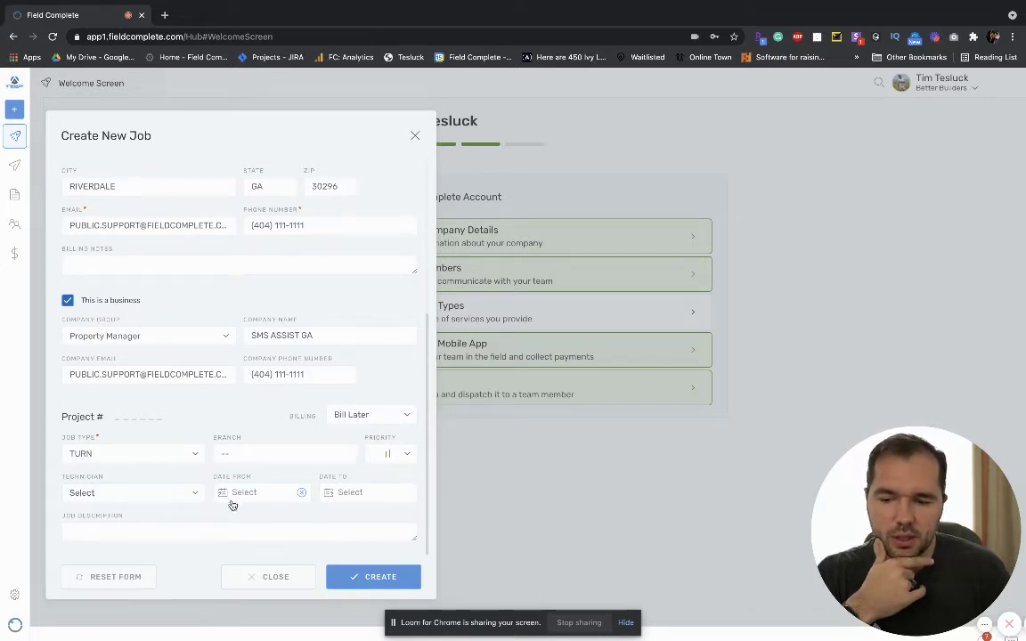
Create the TURN job, which opens Project 32 with job 42.
left_click(380, 578)
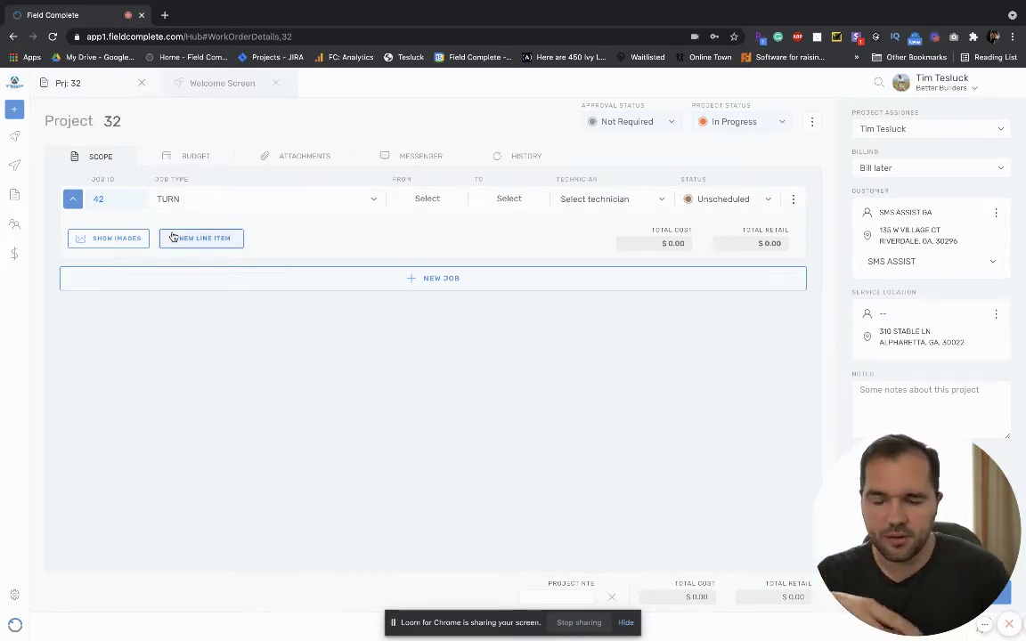
Add Cleaning and Electrical jobs (43 and 44) to Project 32.
left_click(410, 279)
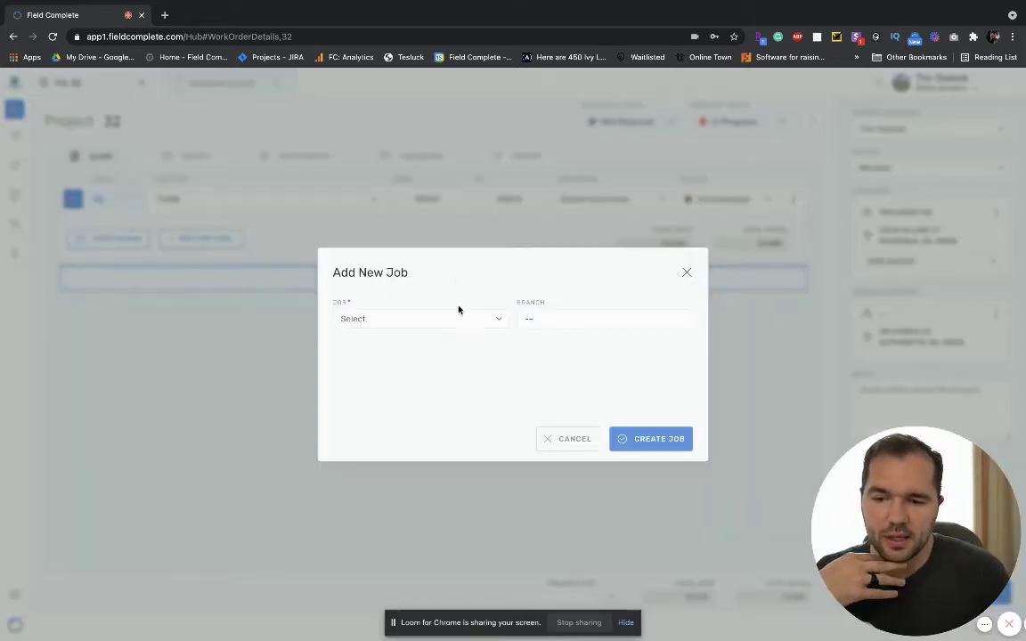
left_click(428, 318)
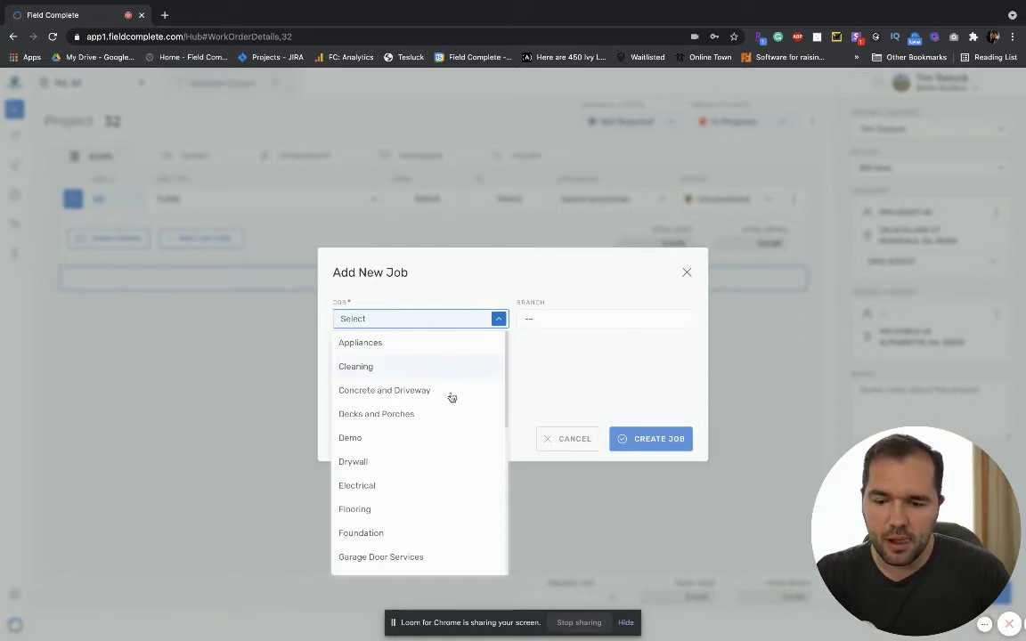
left_click(401, 369)
left_click(653, 438)
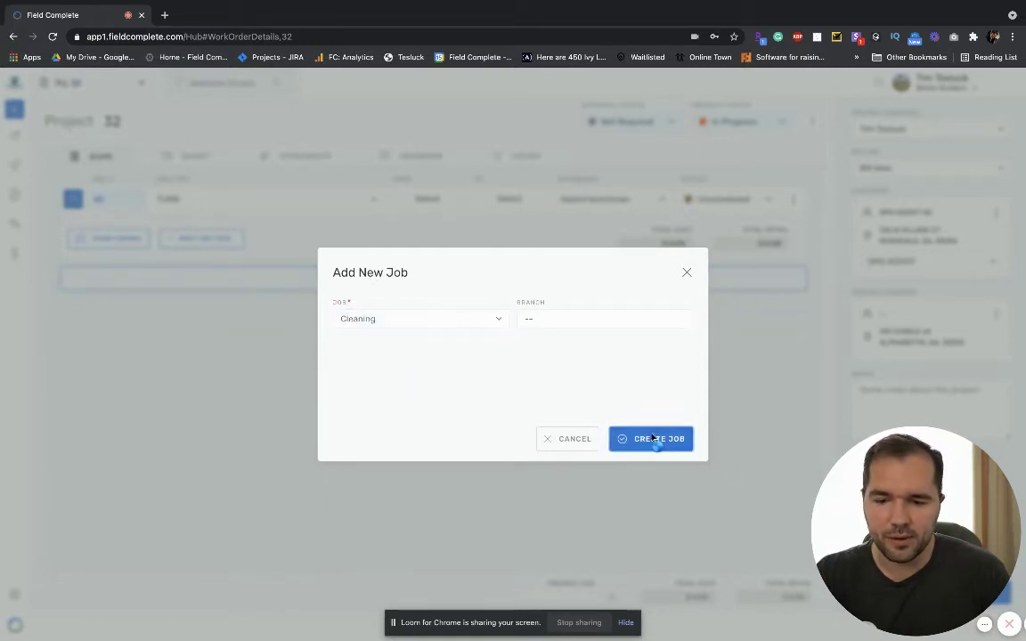
left_click(441, 262)
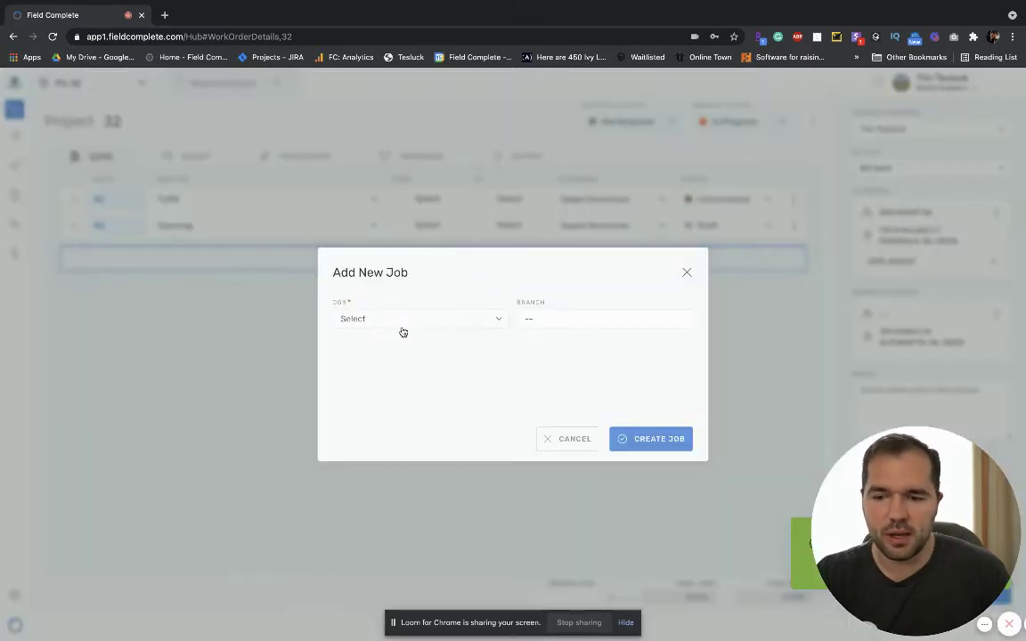
left_click(423, 323)
scroll(425, 382, "down", 3)
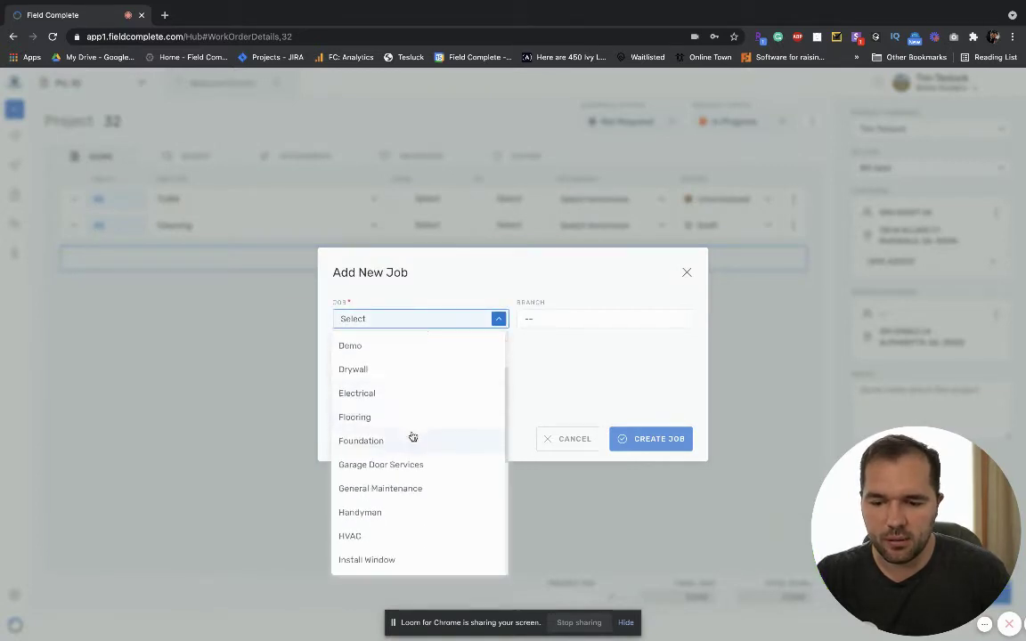
left_click(392, 393)
left_click(649, 439)
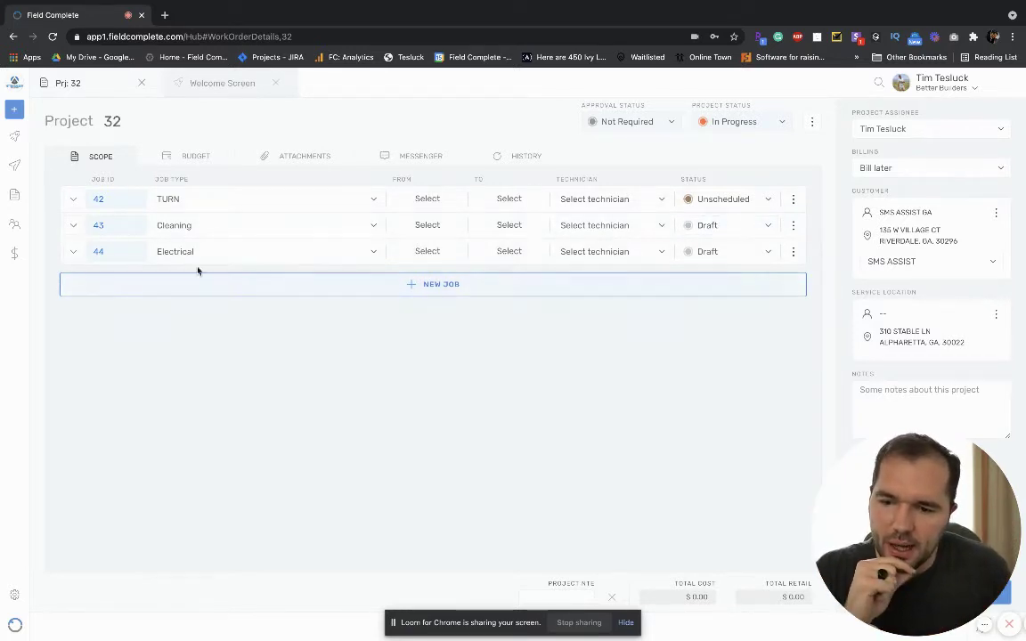
Review job 43's details, then create a General Maintenance job as job 45.
left_click(73, 225)
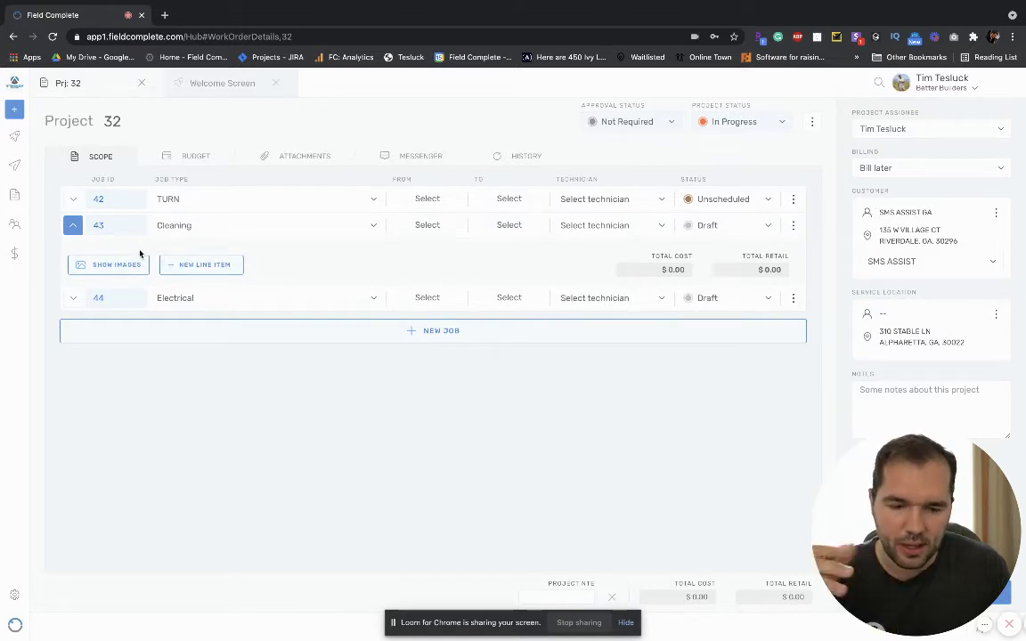
left_click(74, 225)
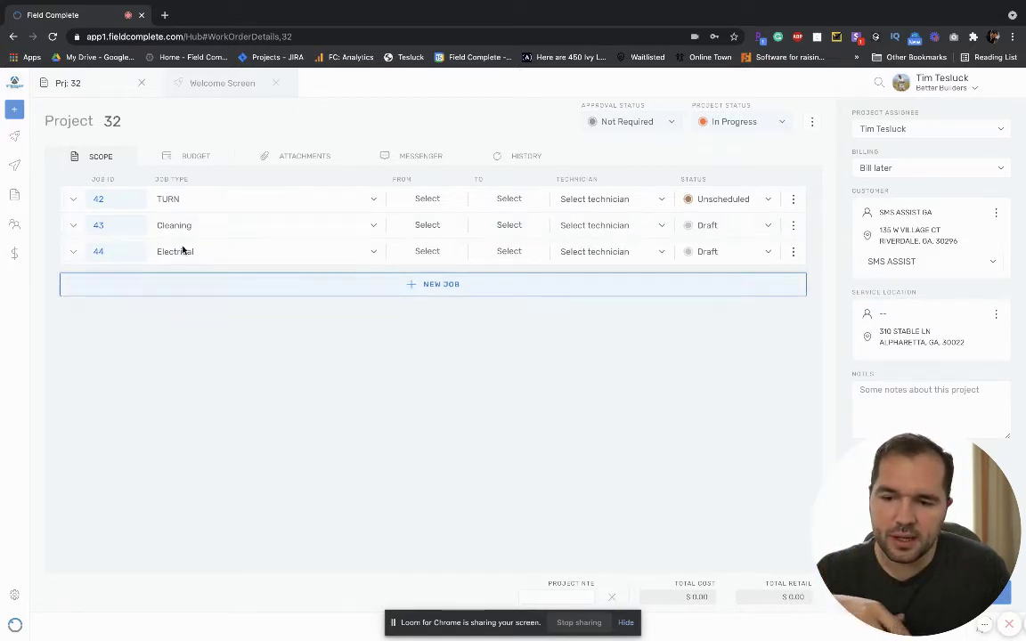
left_click(431, 284)
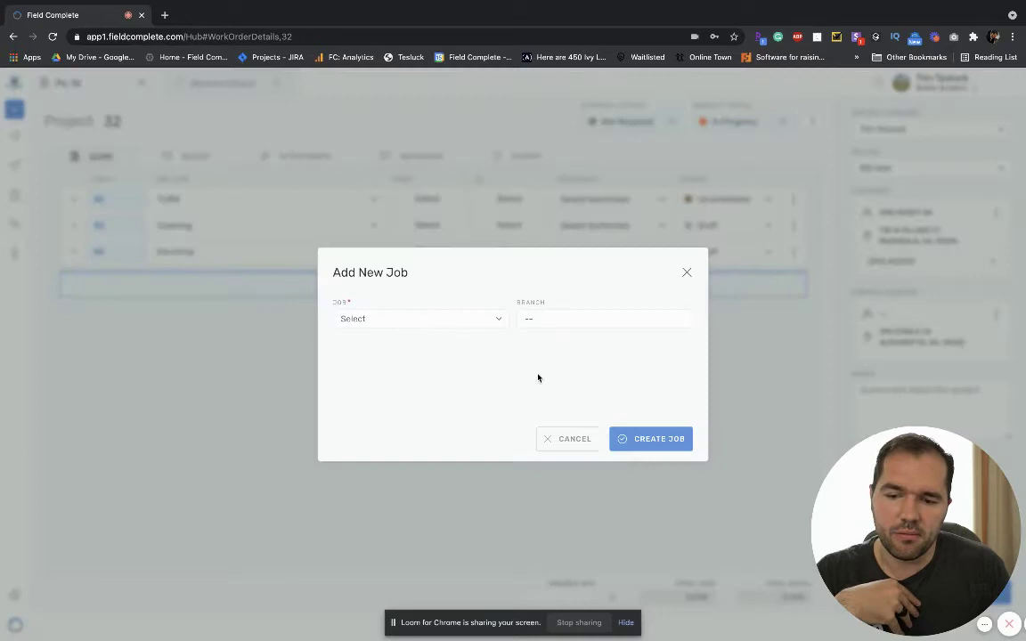
left_click(458, 322)
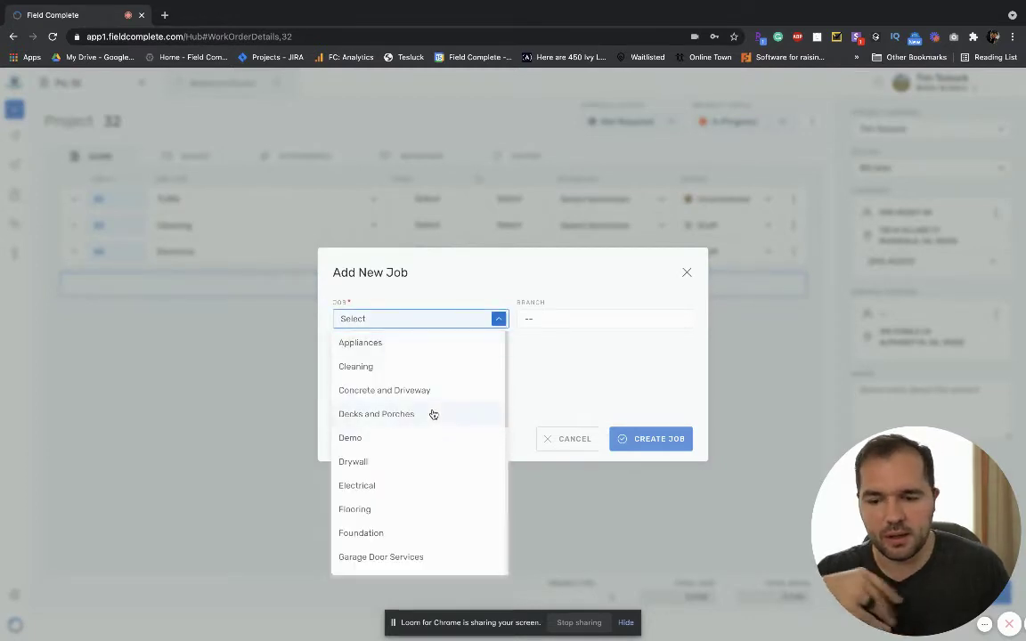
scroll(426, 486, "down", 3)
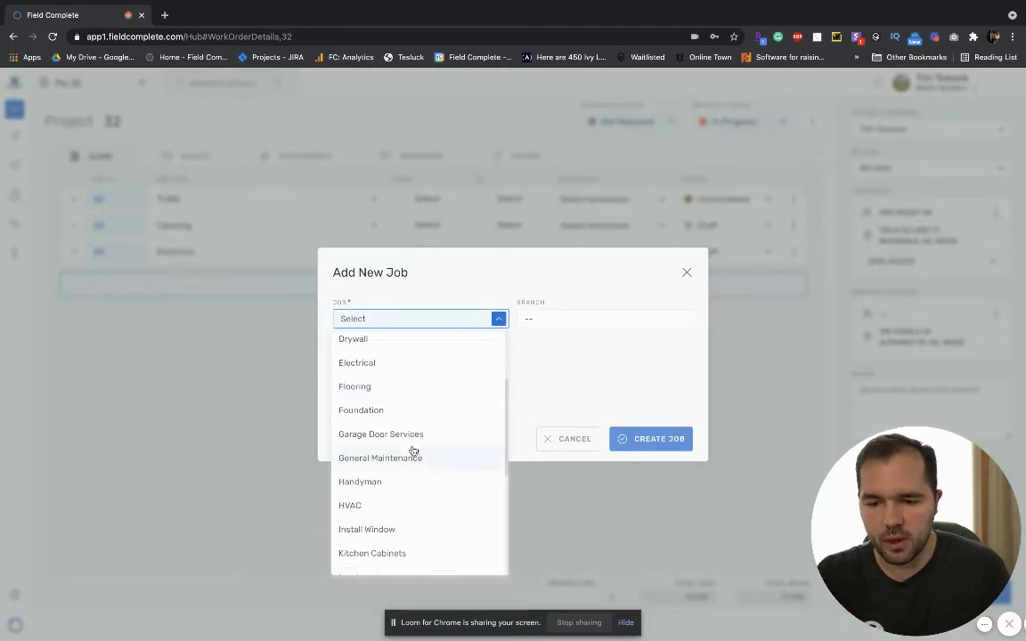
left_click(412, 458)
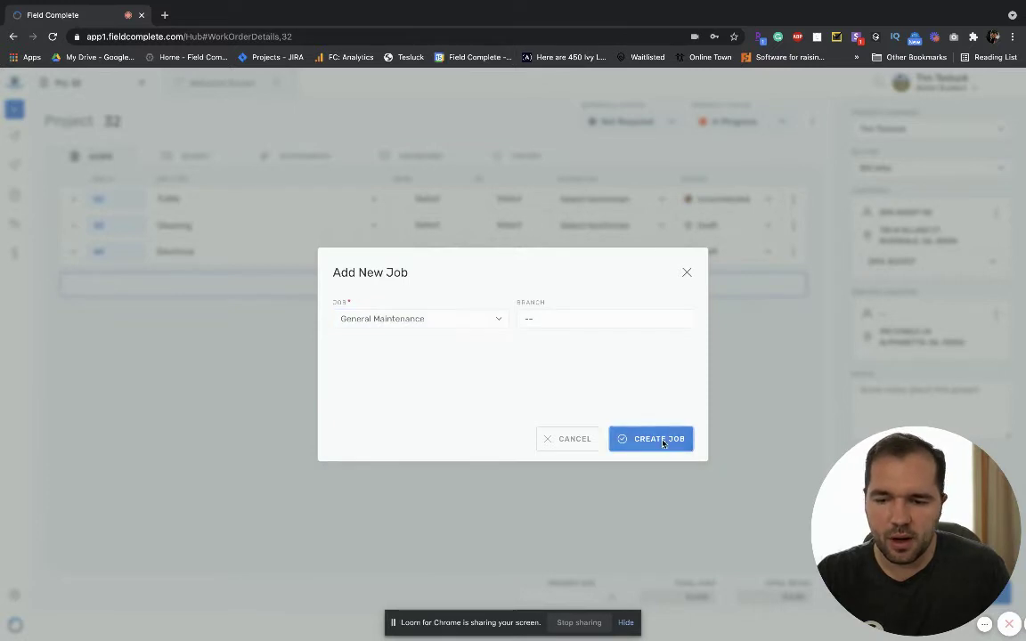
left_click(661, 440)
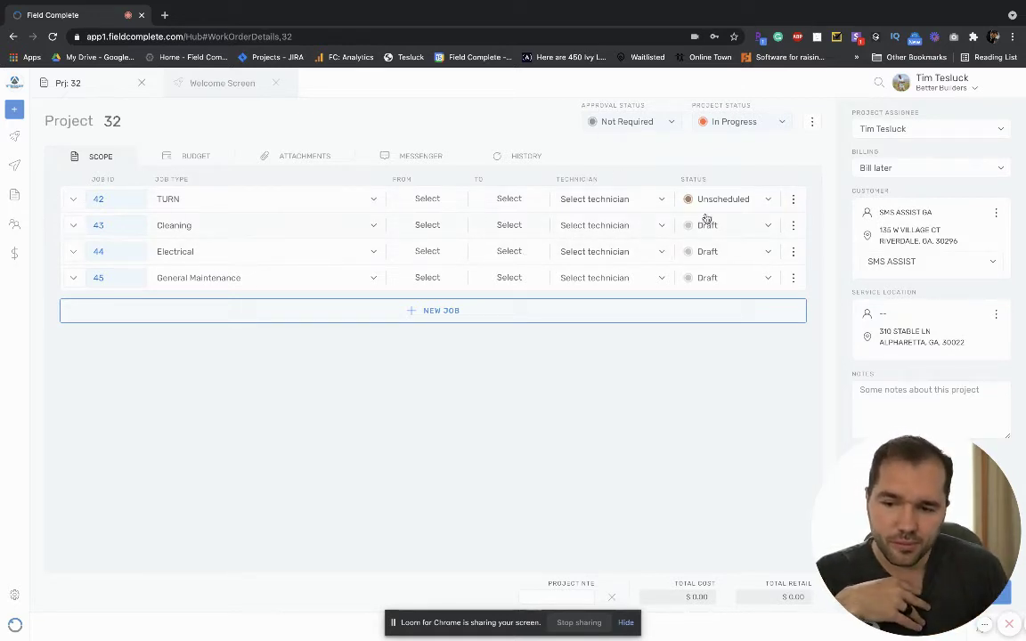
Add a $49.99 Trip Charge line item to job 45.
left_click(100, 278)
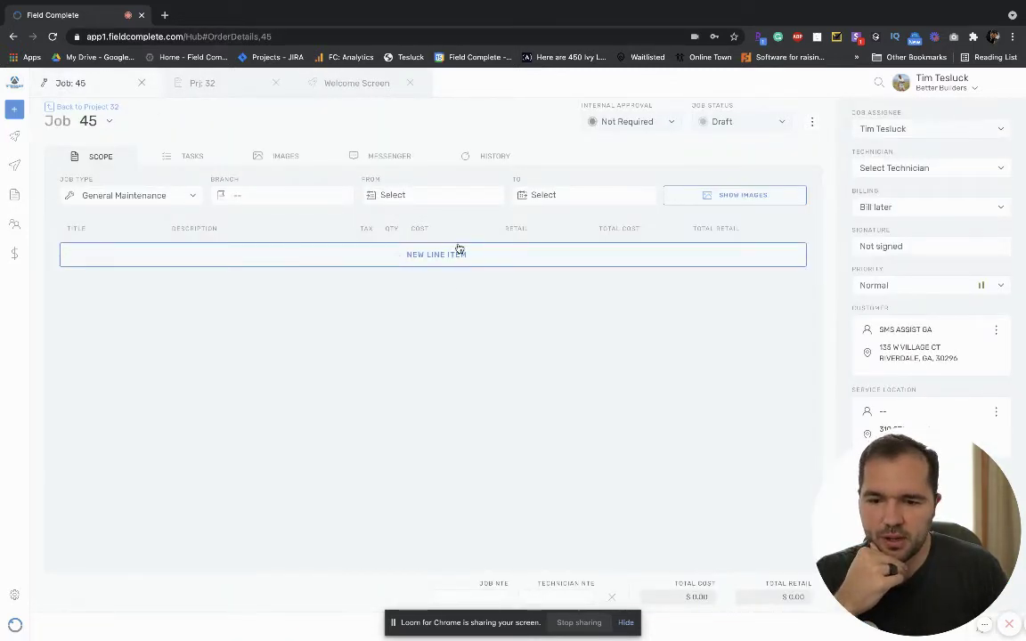
left_click(459, 249)
scroll(296, 361, "down", 6)
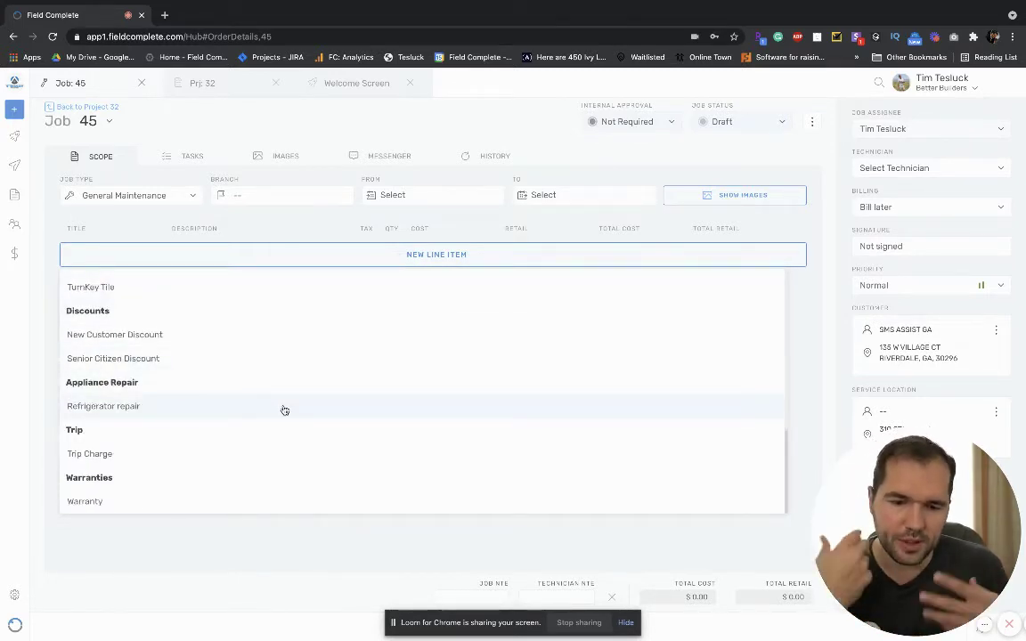
left_click(143, 459)
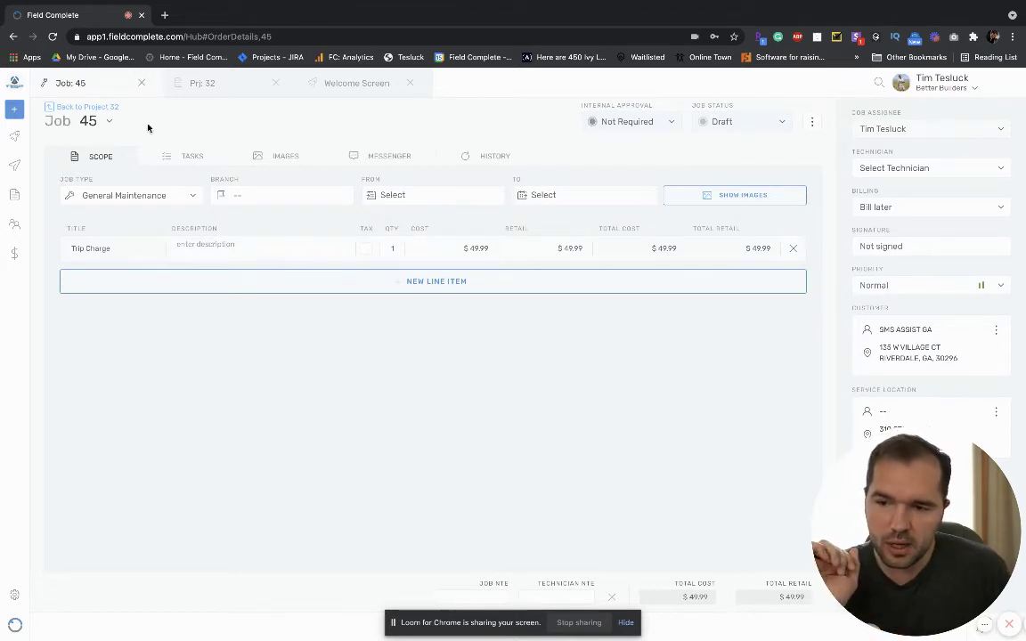
Change job 45's status from Draft to Unscheduled and go to Dispatching.
left_click(748, 122)
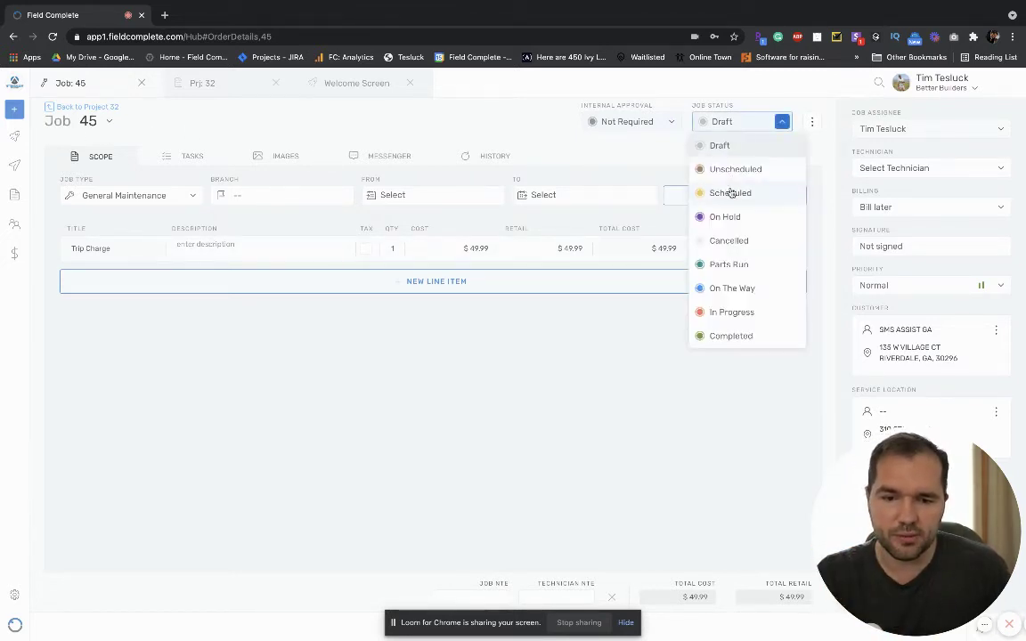
left_click(736, 169)
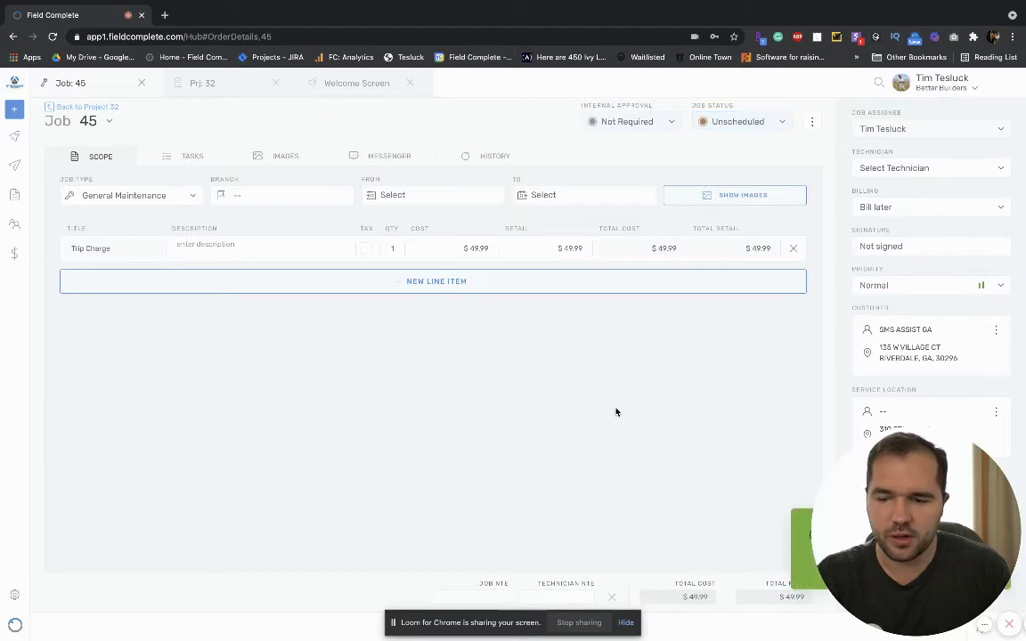
left_click(16, 164)
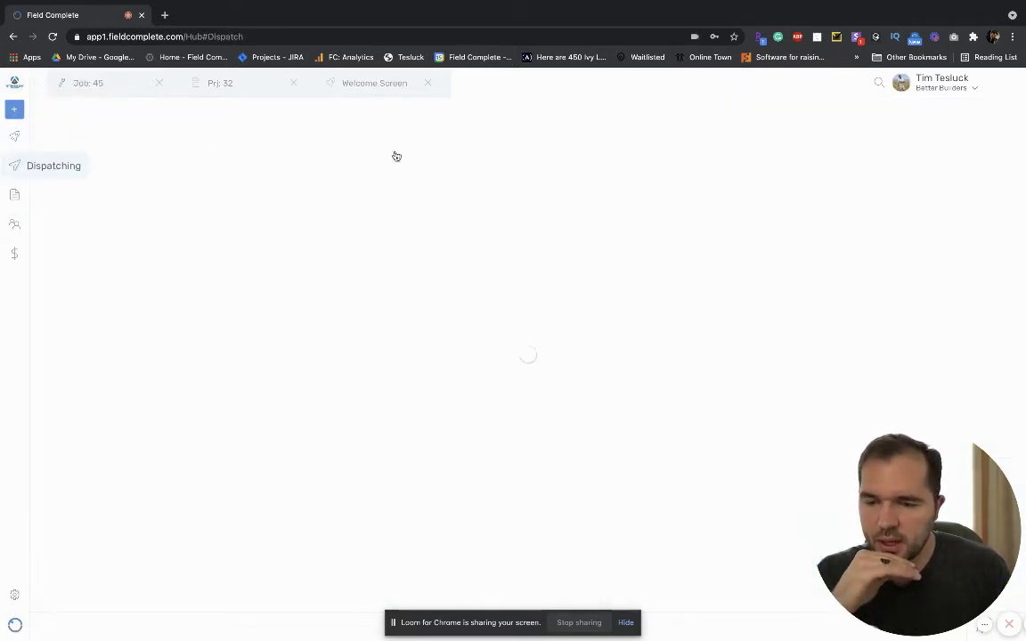
Show page 3 of unscheduled jobs on the Dispatching board and display a technician's route on the map.
left_click(17, 166)
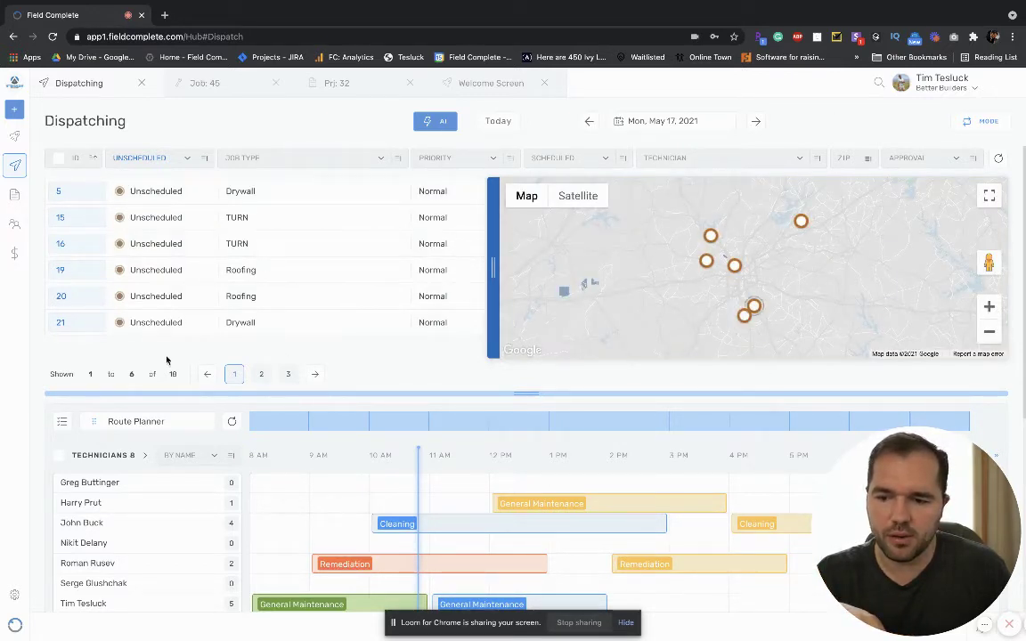
left_click(288, 374)
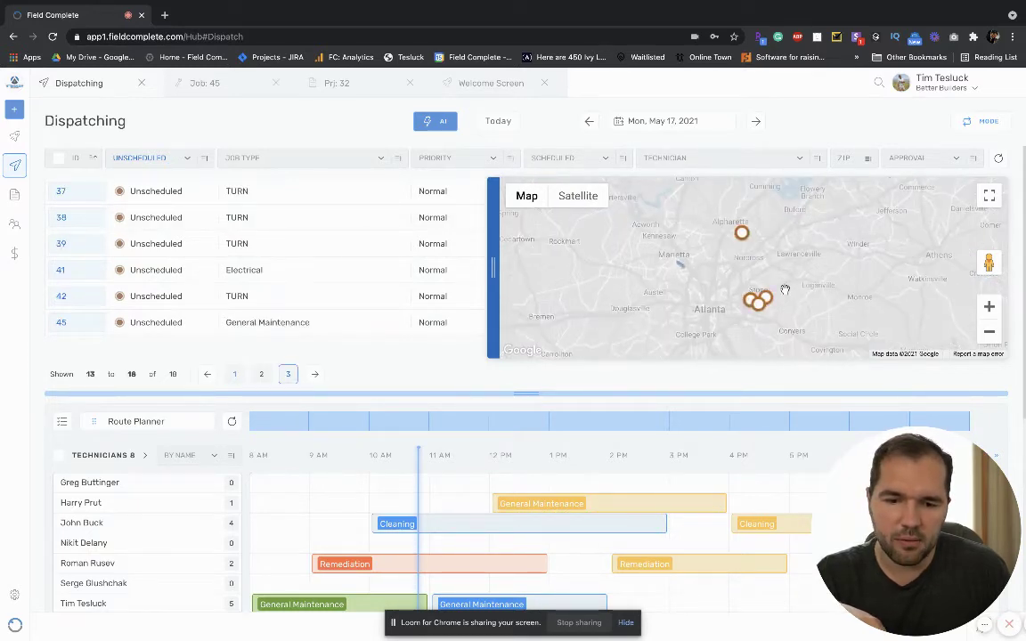
scroll(674, 434, "down", 3)
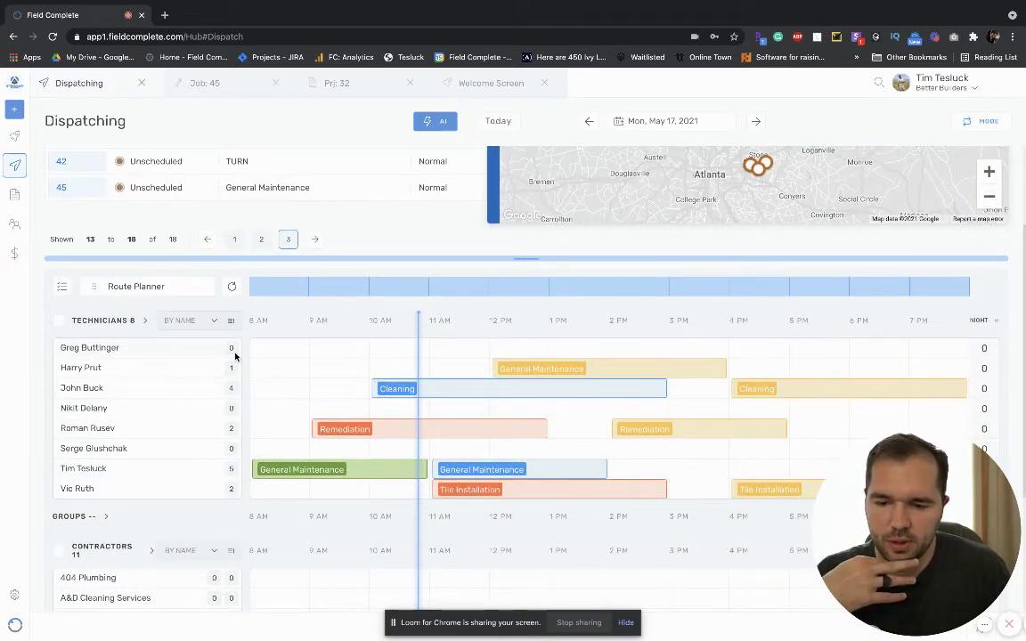
scroll(235, 356, "down", 4)
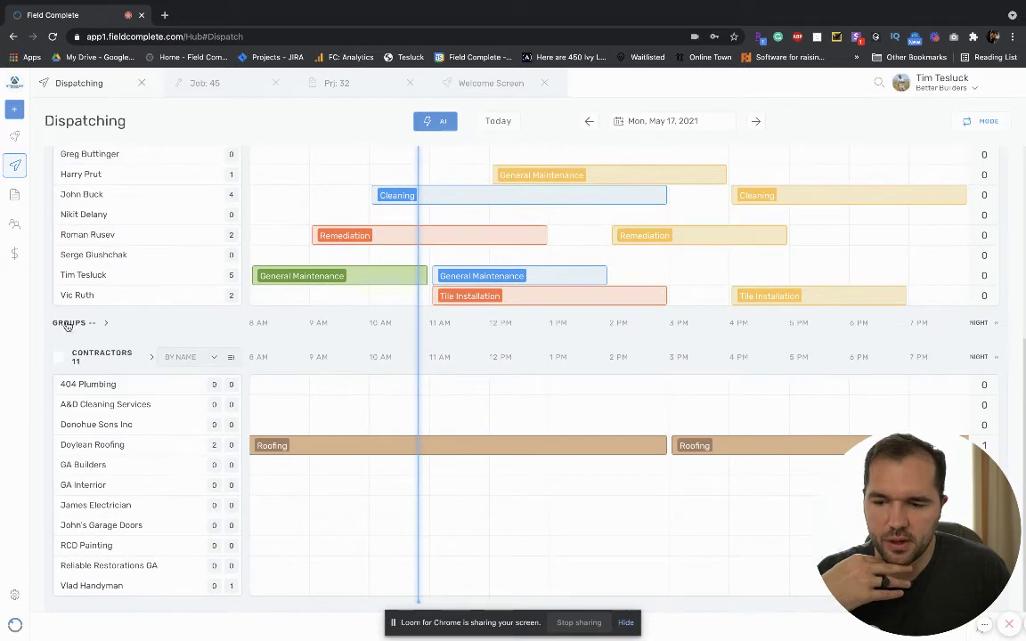
left_click(68, 324)
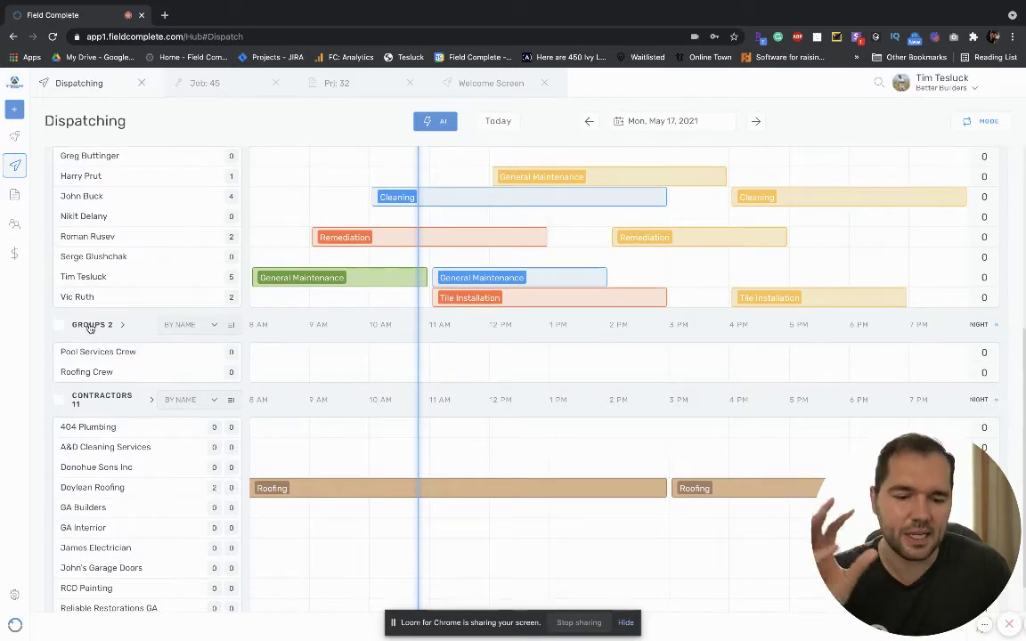
scroll(97, 324, "down", 1)
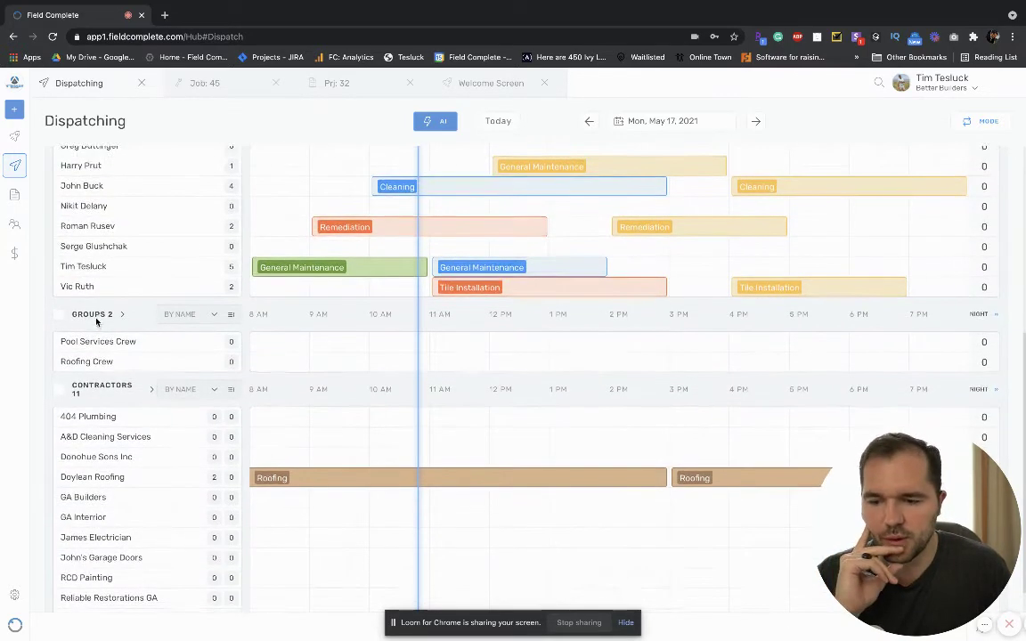
left_click(96, 319)
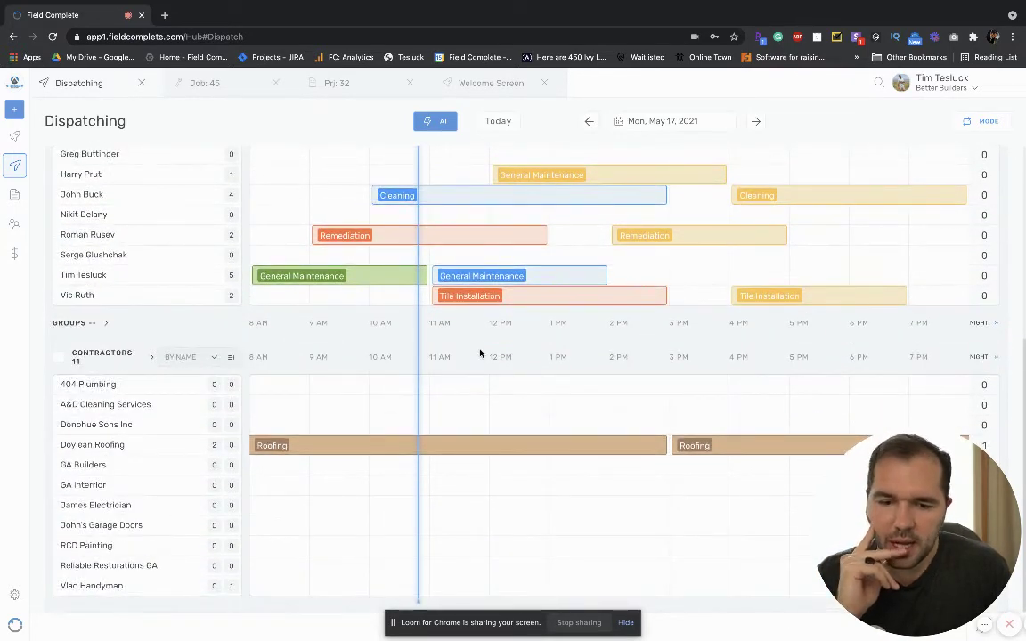
scroll(203, 320, "up", 5)
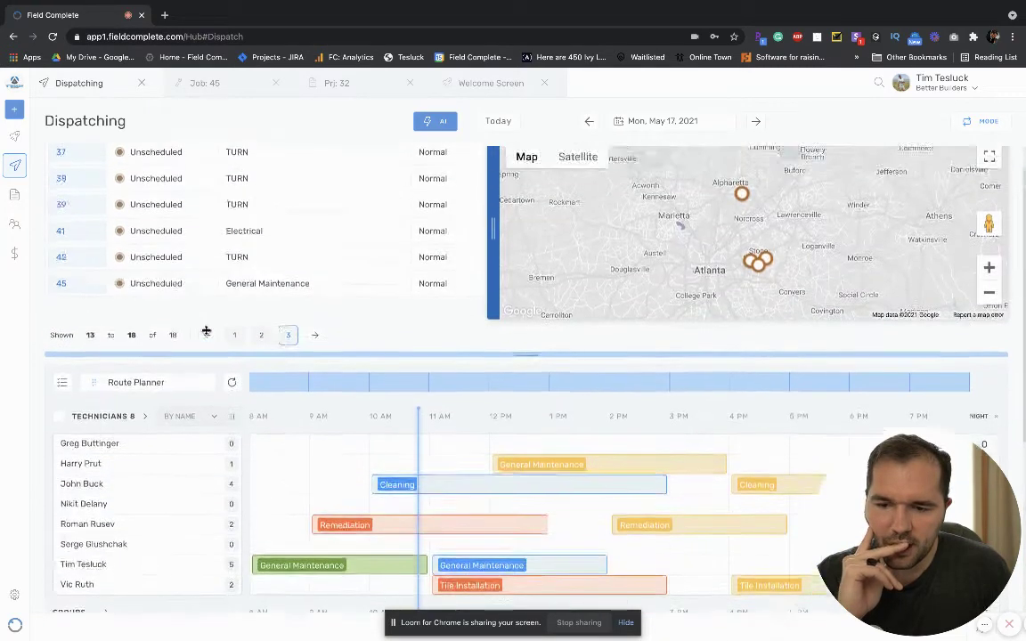
scroll(213, 520, "down", 1)
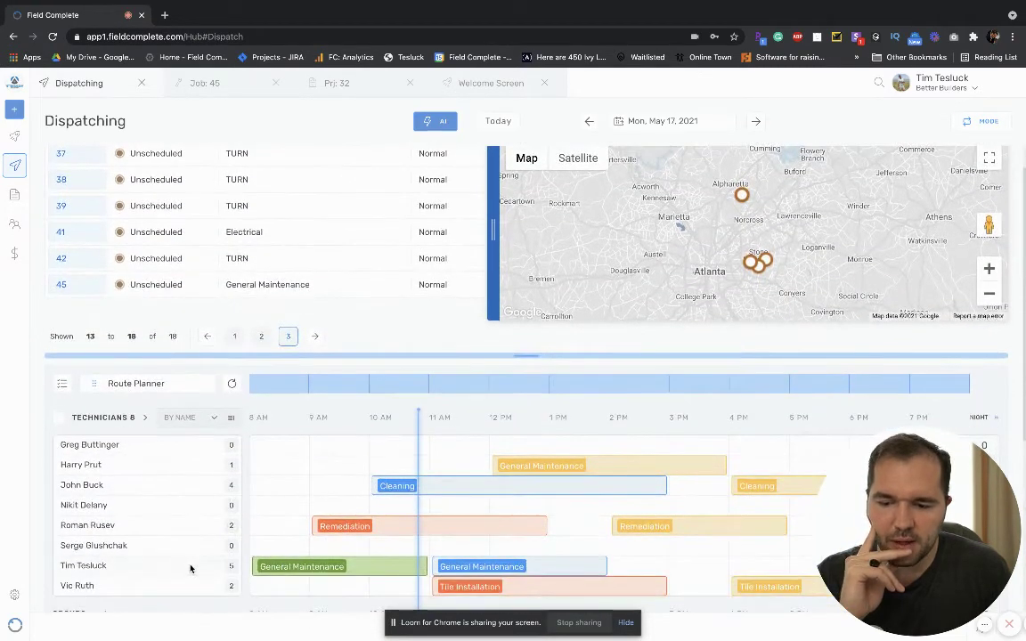
left_click(190, 566)
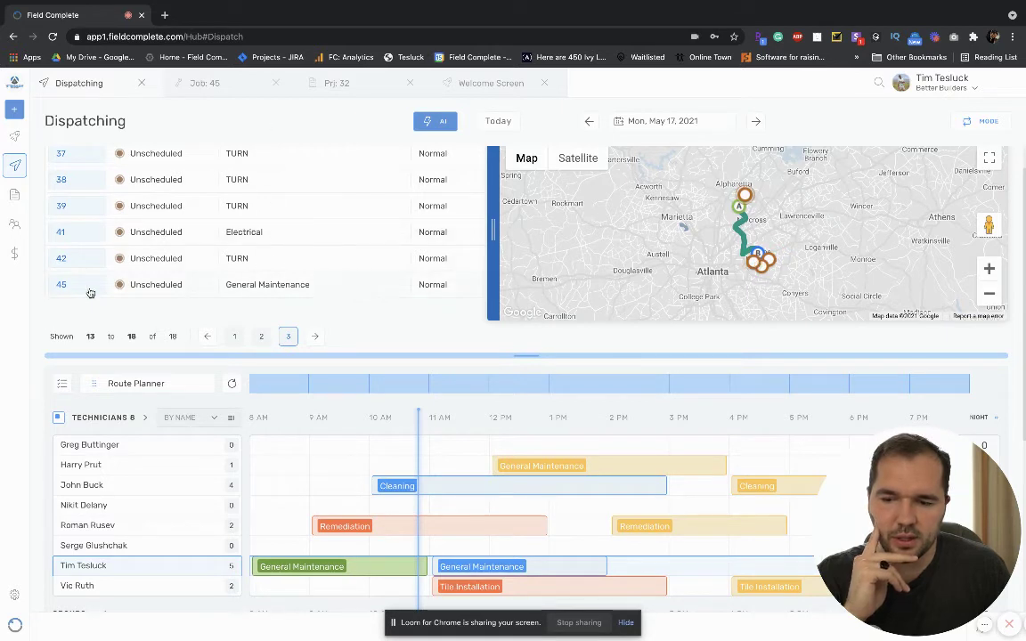
Select unscheduled job 45 in the Dispatching jobs table and view its details card.
left_click(313, 290)
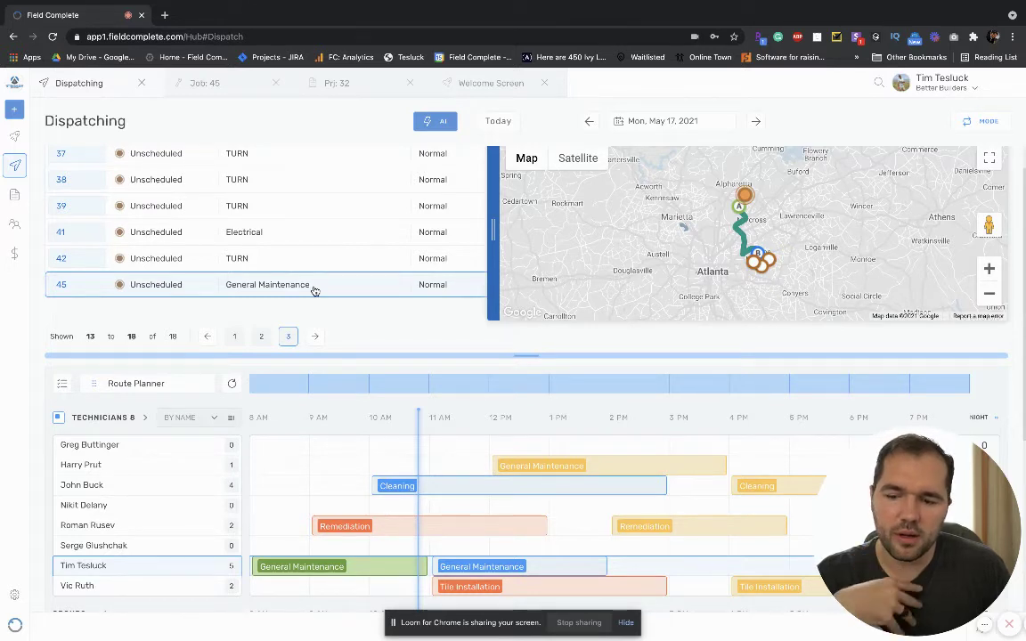
mouse_move(181, 528)
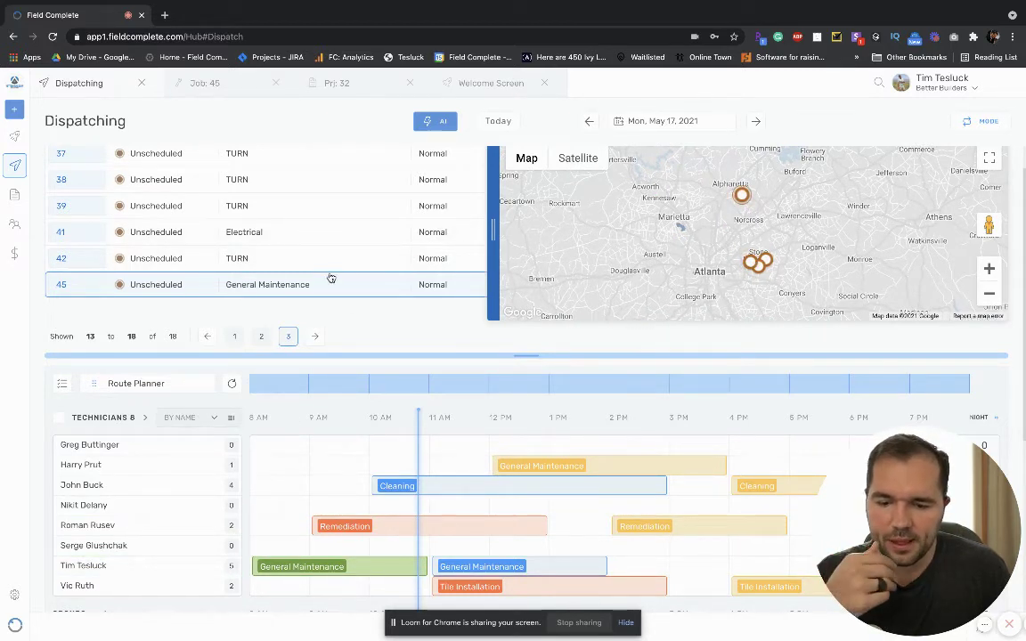
mouse_move(167, 286)
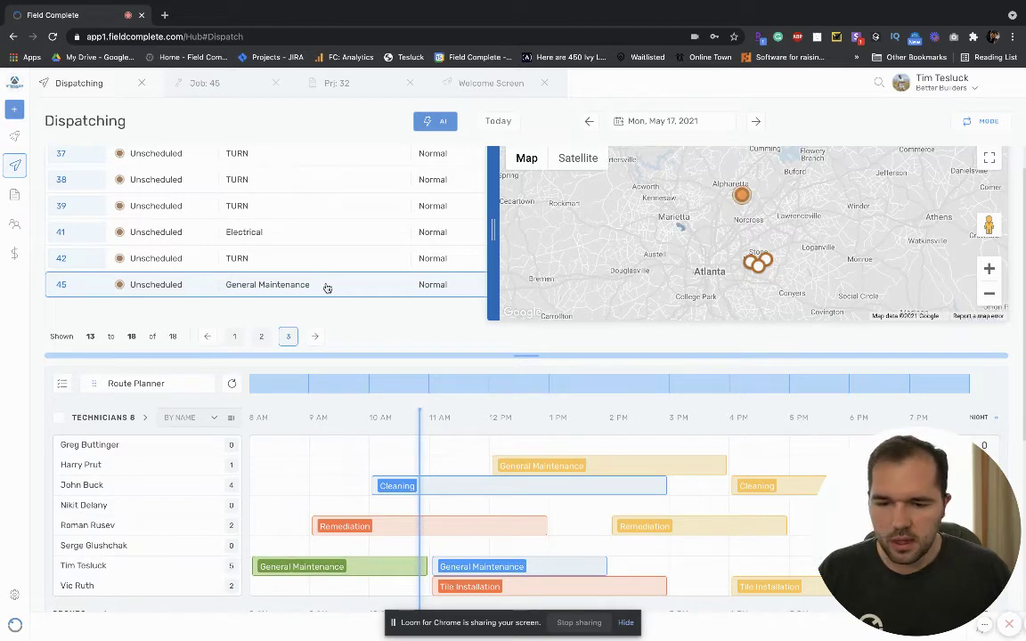
Schedule job 45 in a technician's 3 PM slot and extend it to about 6 PM.
left_click_drag(327, 288, 689, 571)
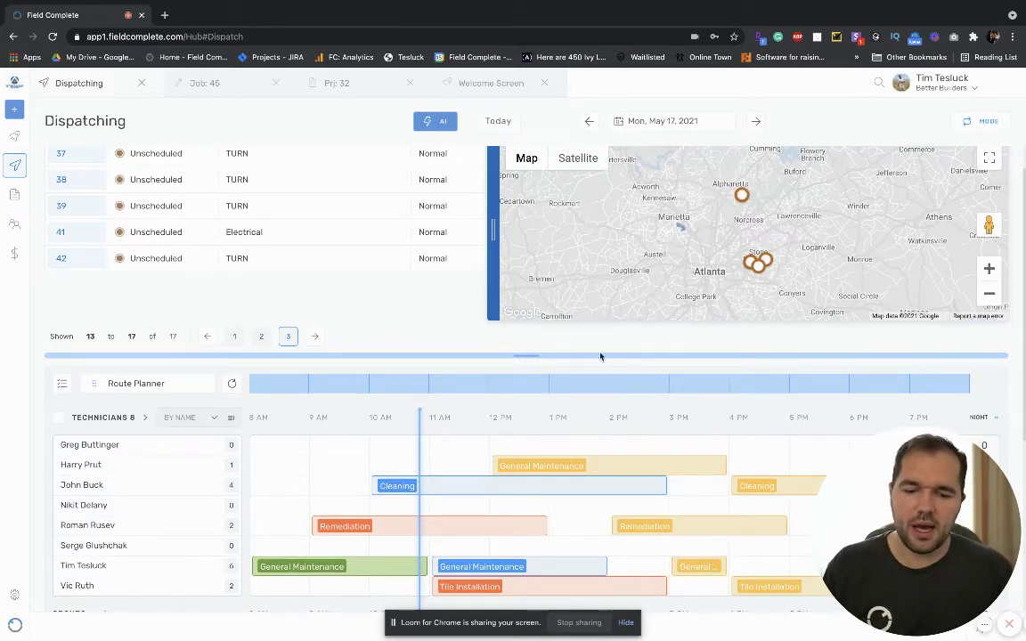
scroll(508, 465, "down", 3)
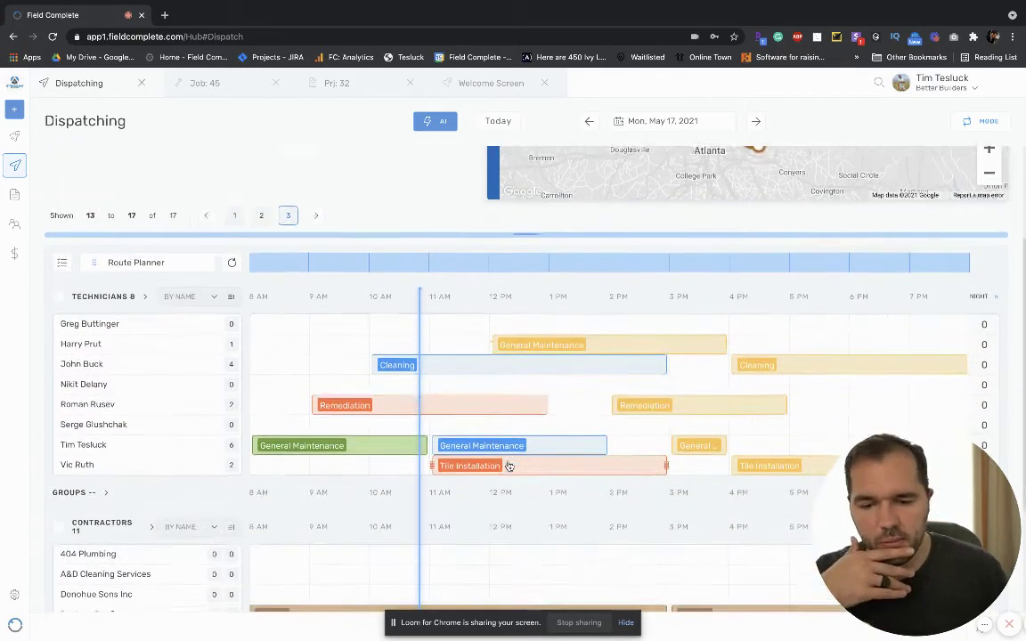
scroll(602, 425, "down", 2)
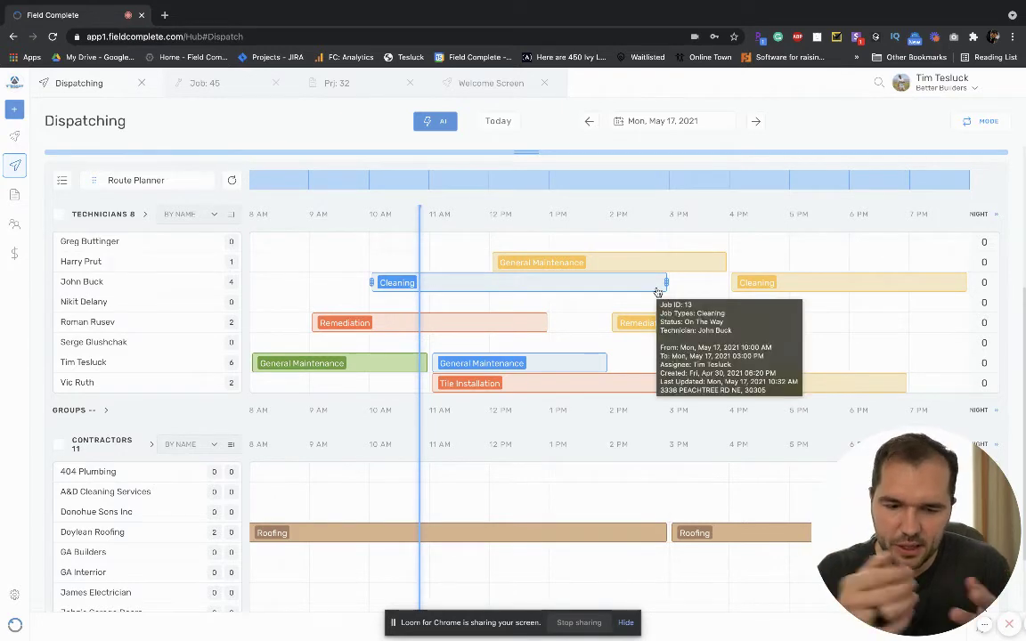
mouse_move(657, 292)
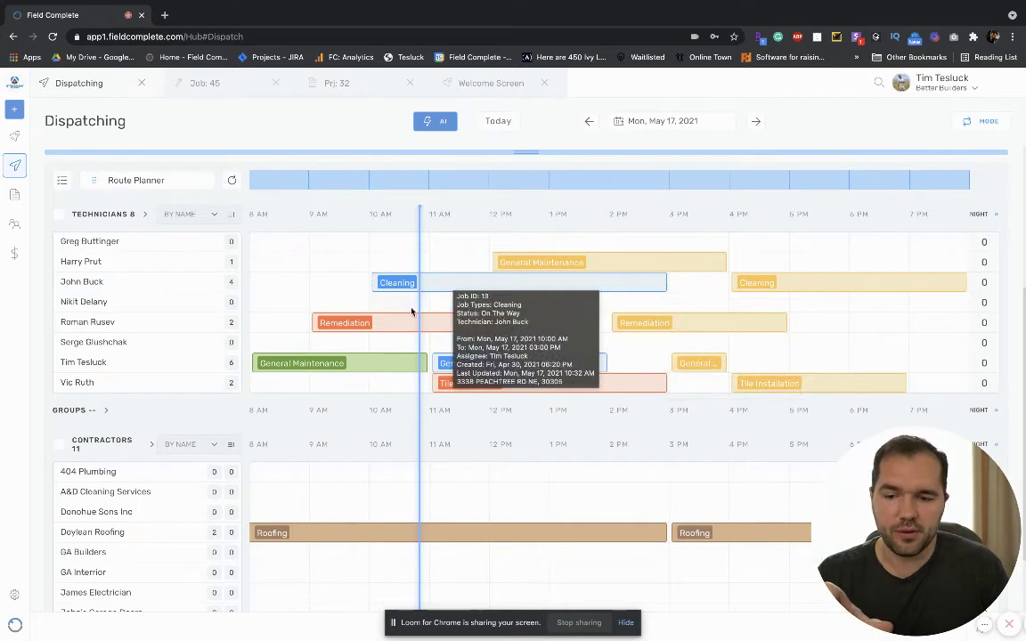
mouse_move(437, 327)
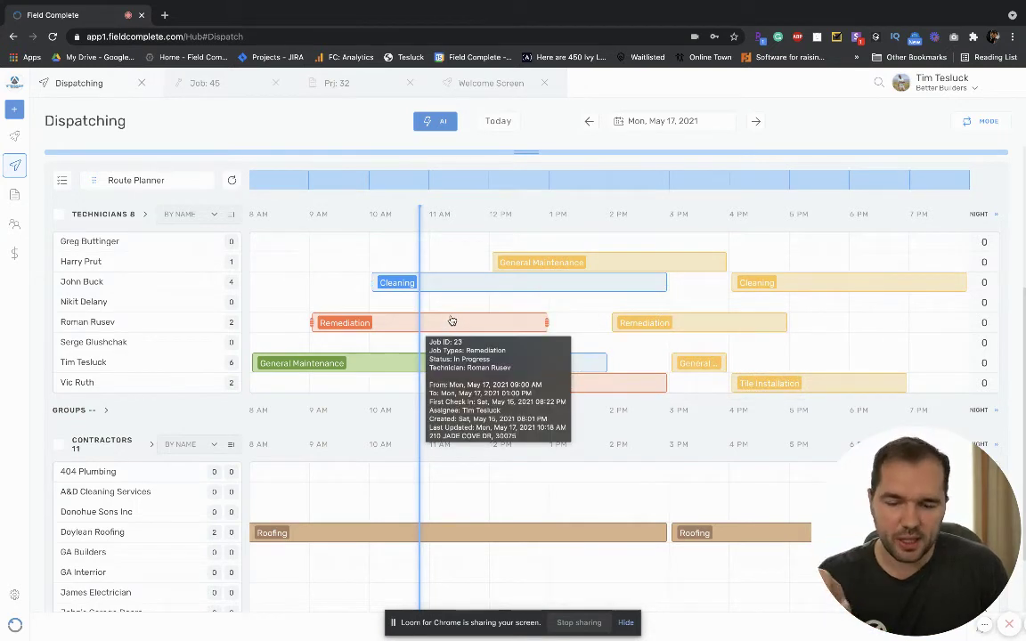
mouse_move(385, 363)
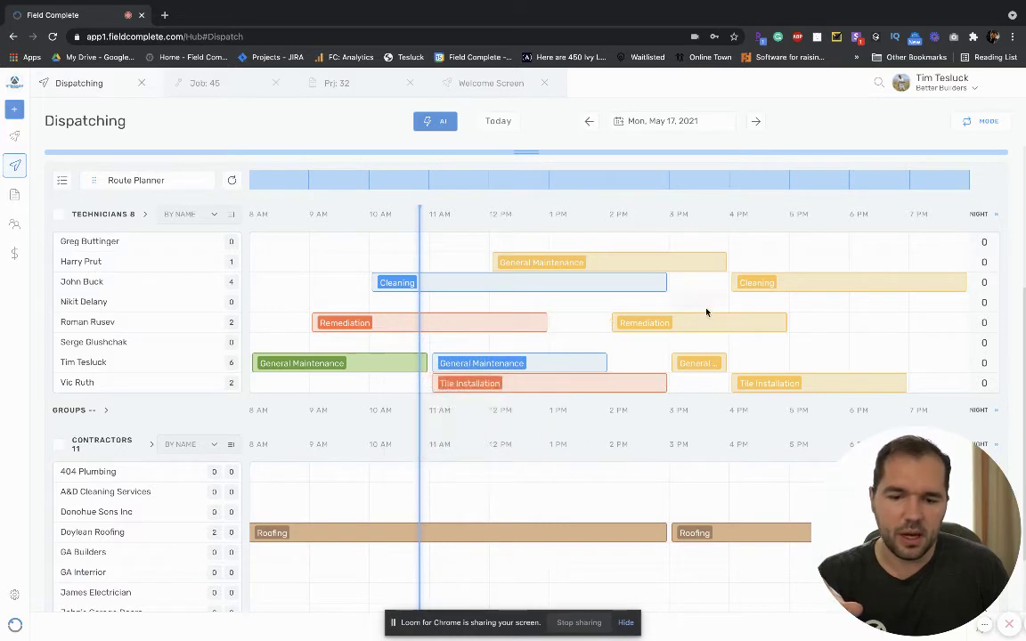
left_click_drag(724, 365, 834, 358)
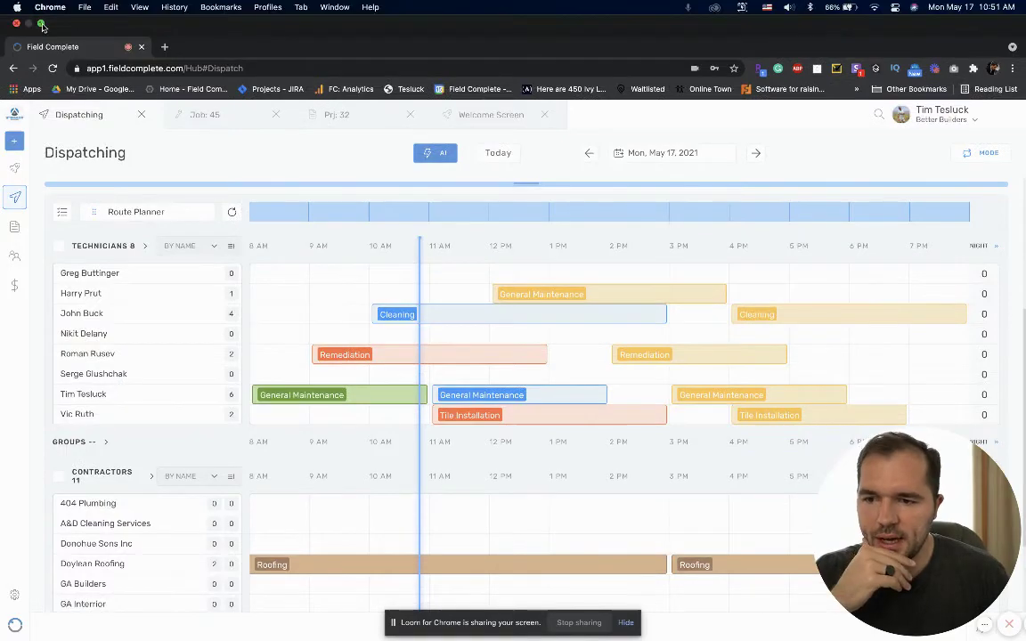
Window the browser and slide it right to reveal the mirrored iPhone schedule.
left_click(41, 24)
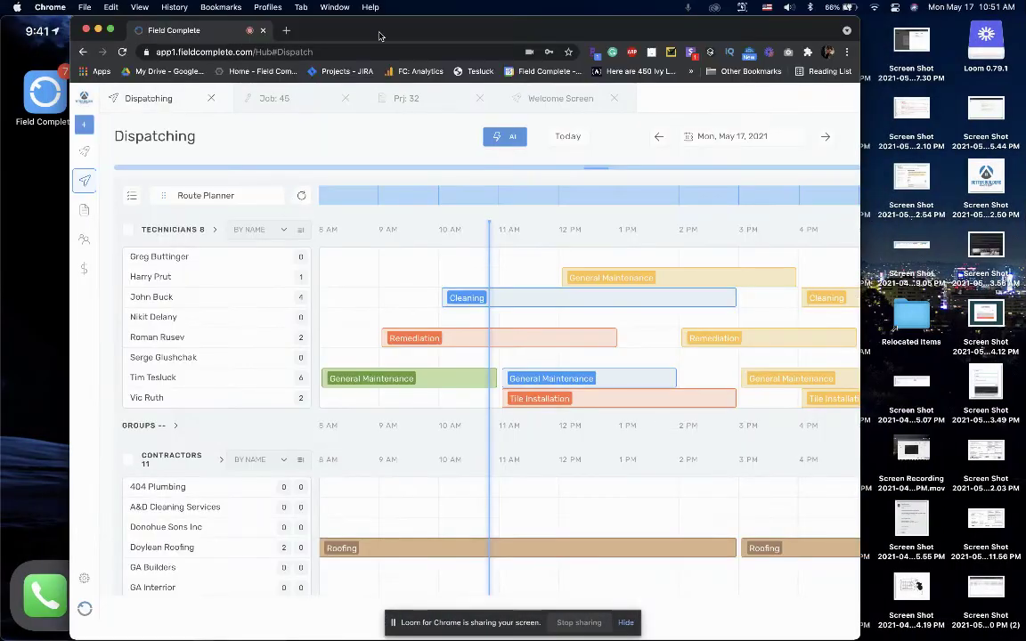
left_click_drag(378, 36, 580, 27)
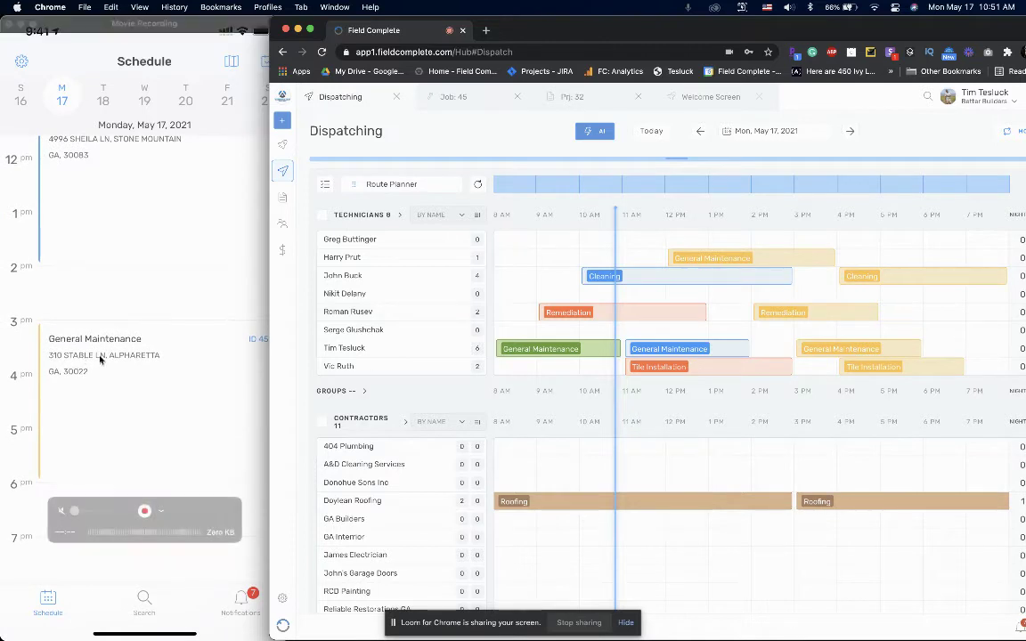
left_click(126, 341)
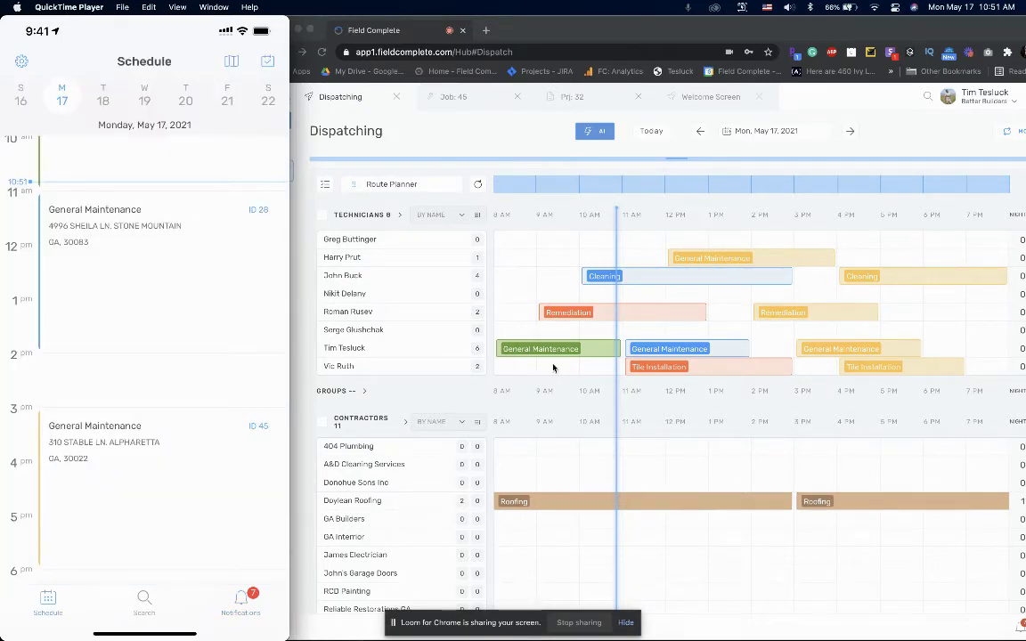
Scroll up in the mirrored phone app while completing Job 45.
scroll(618, 355, "up", 5)
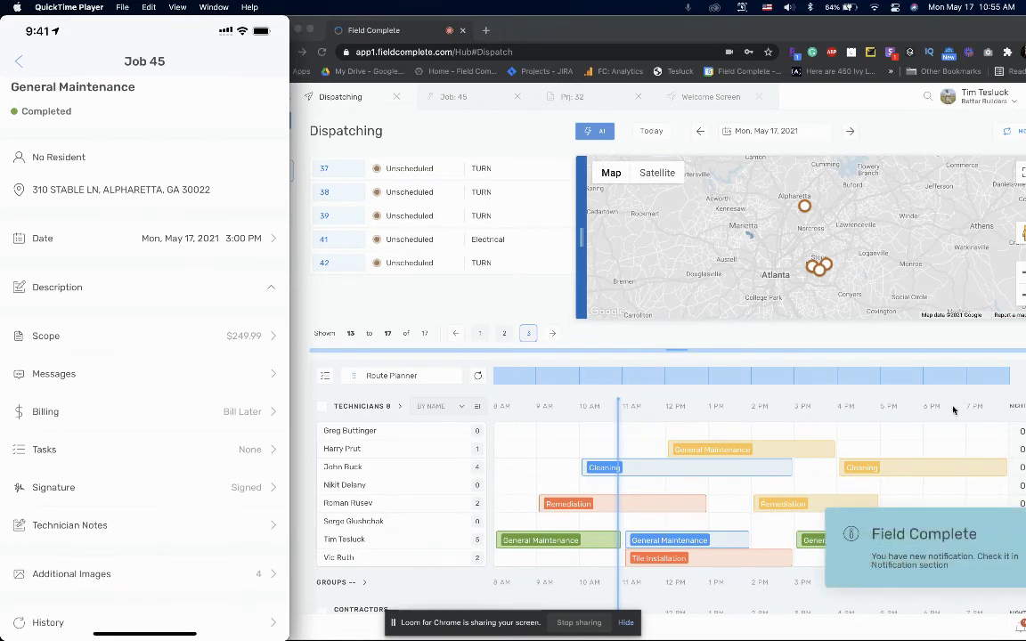
Return the browser to full screen on Job 45, now Completed and Signed.
left_click(908, 137)
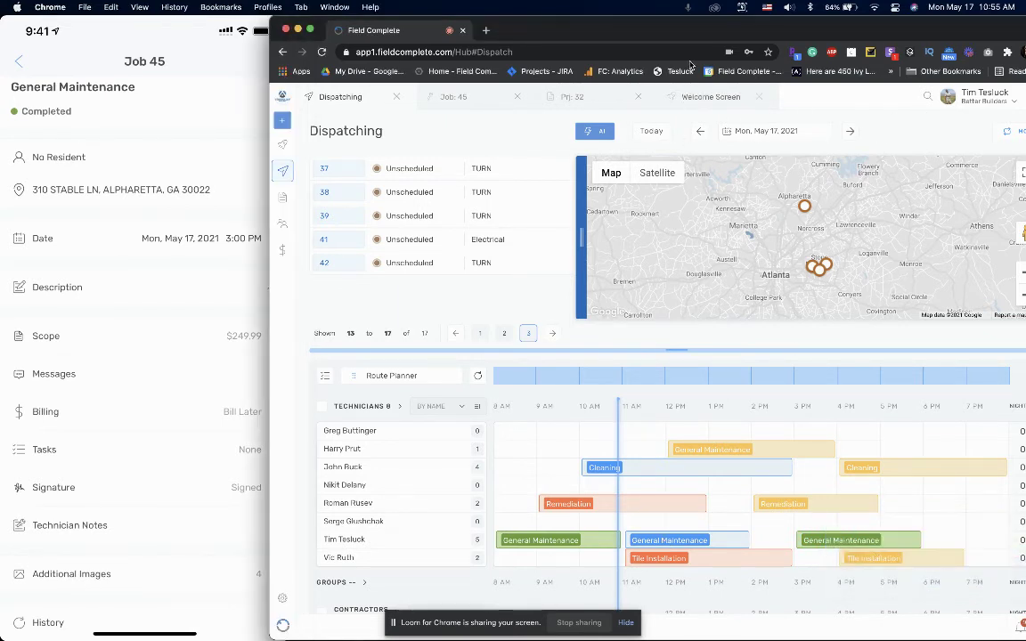
left_click(311, 32)
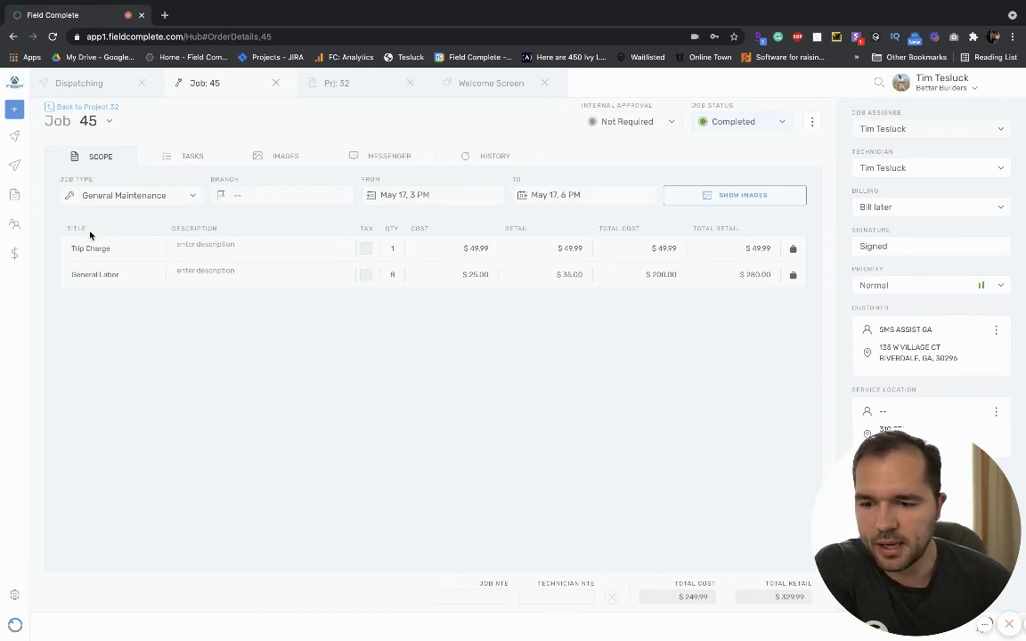
Step through Job 45's before and after photos at full size, then go back to Project 32.
left_click(716, 195)
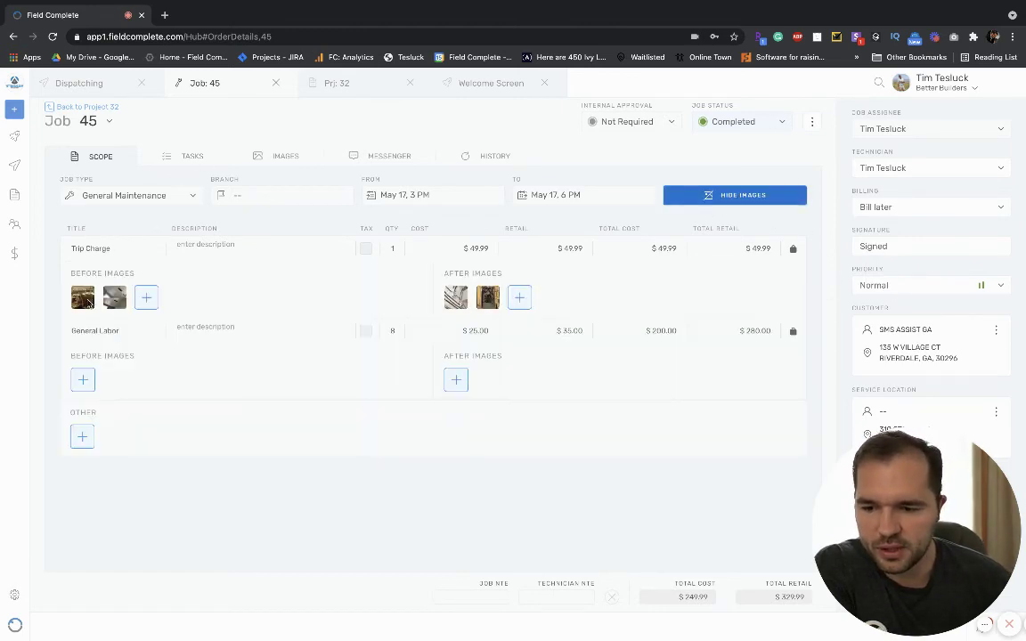
left_click(82, 298)
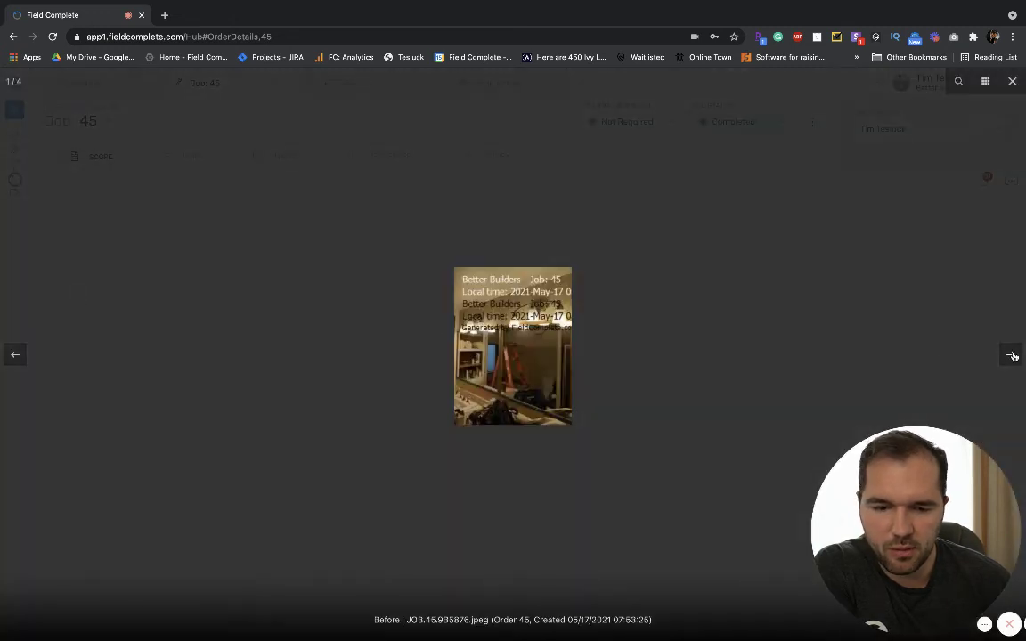
left_click(1011, 356)
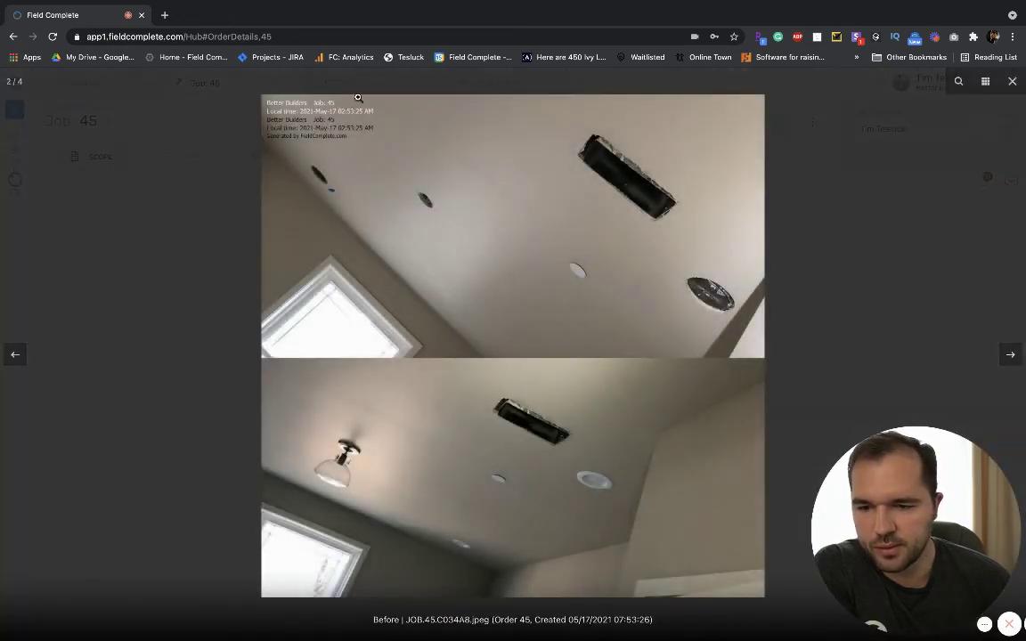
left_click(1007, 354)
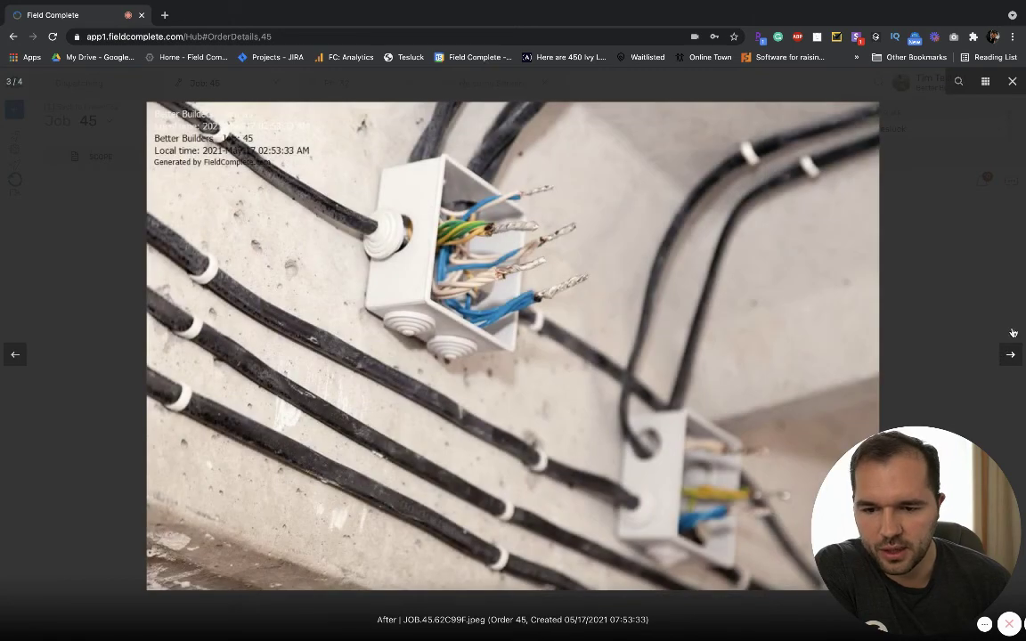
left_click(1014, 83)
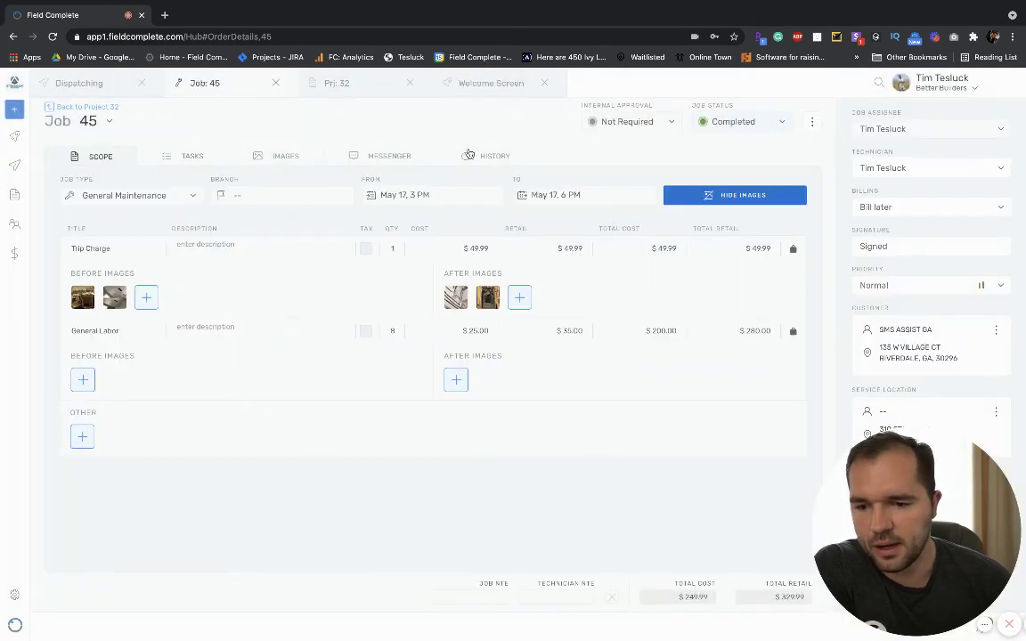
left_click(72, 106)
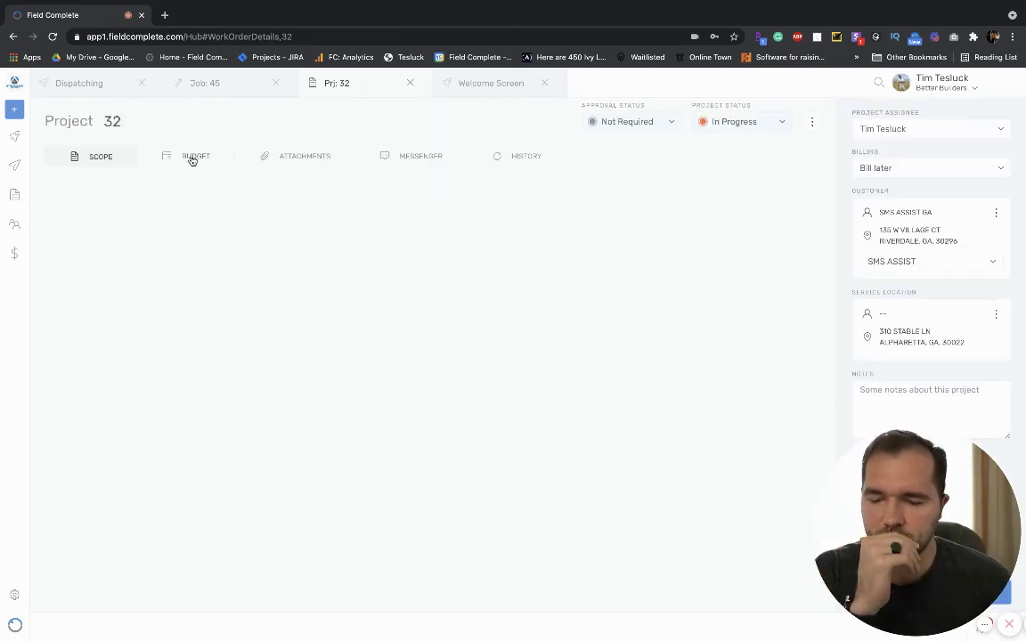
Check Project 32's budget showing open invoice 7 for $329.99, then move to the desktop space.
left_click(183, 157)
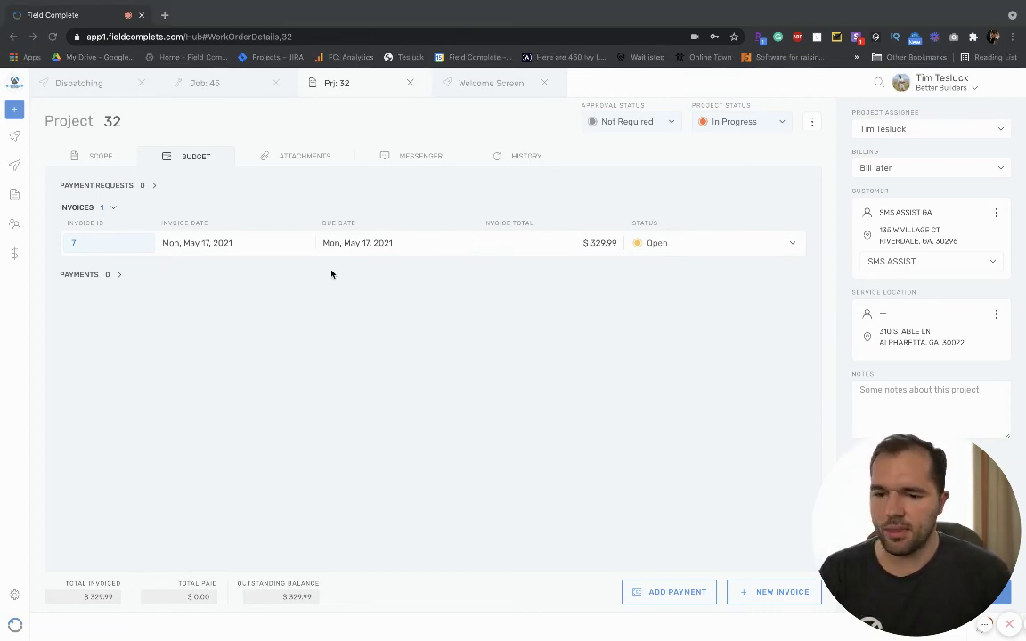
key("ctrl+Left")
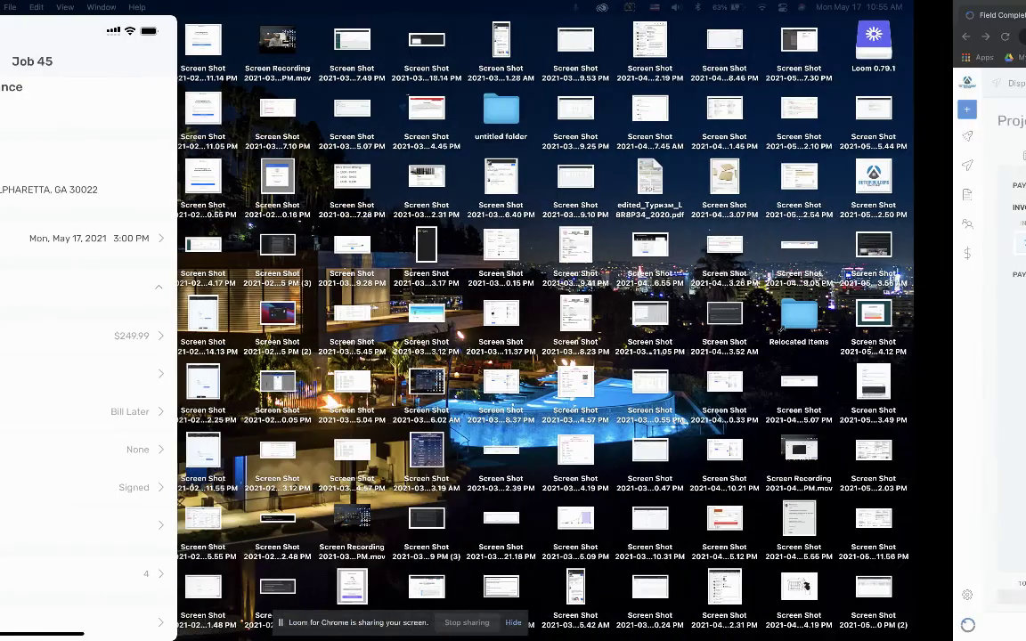
Preview Invoice#7.pdf's total and job-photo page, then switch back to the browser space.
left_click_drag(553, 183, 476, 45)
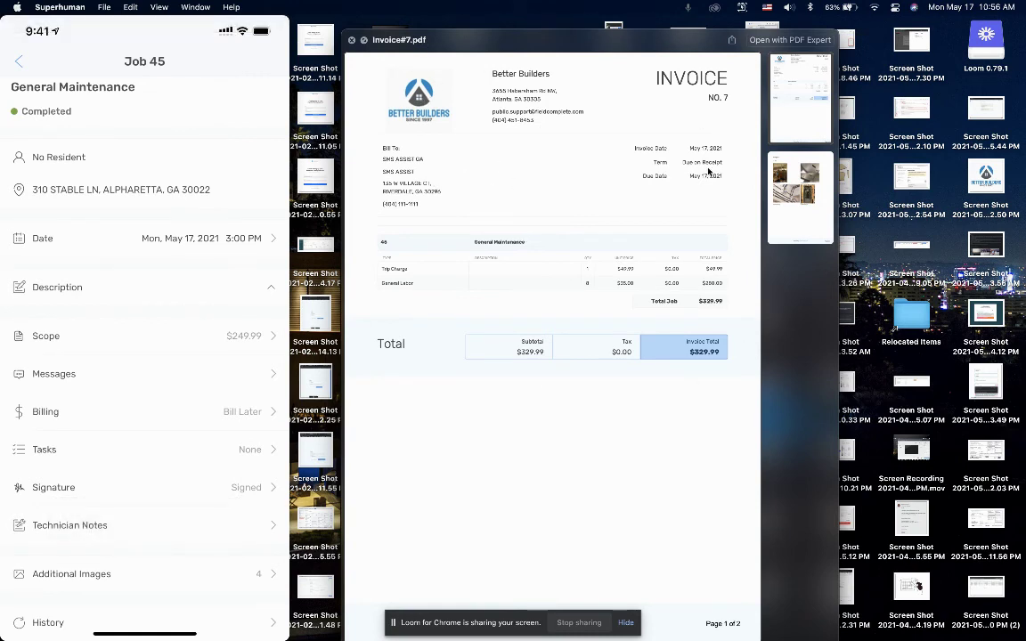
left_click(798, 203)
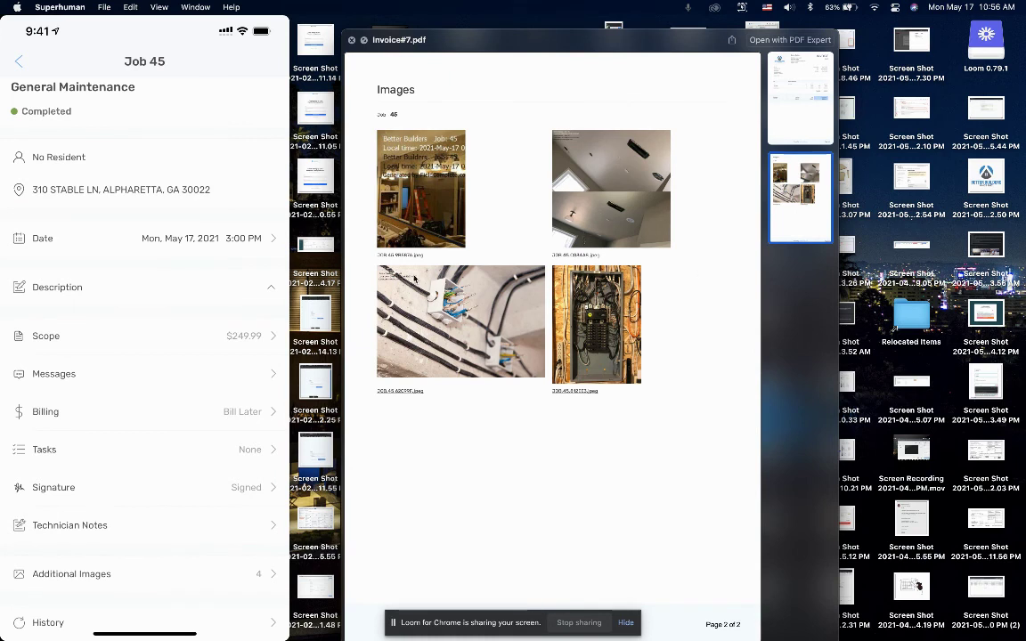
left_click(791, 112)
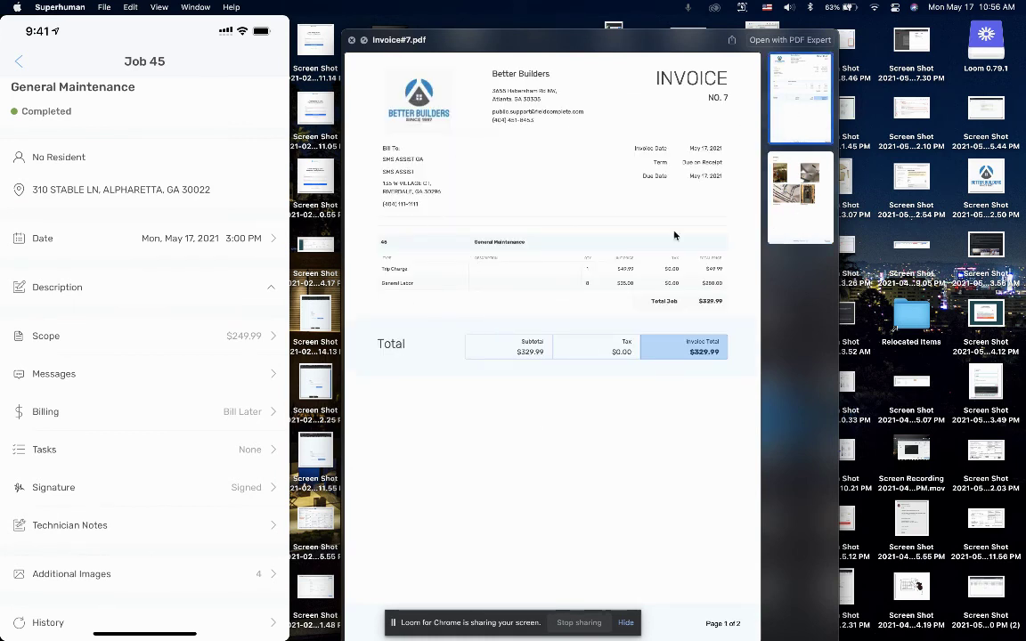
key("ctrl+Right")
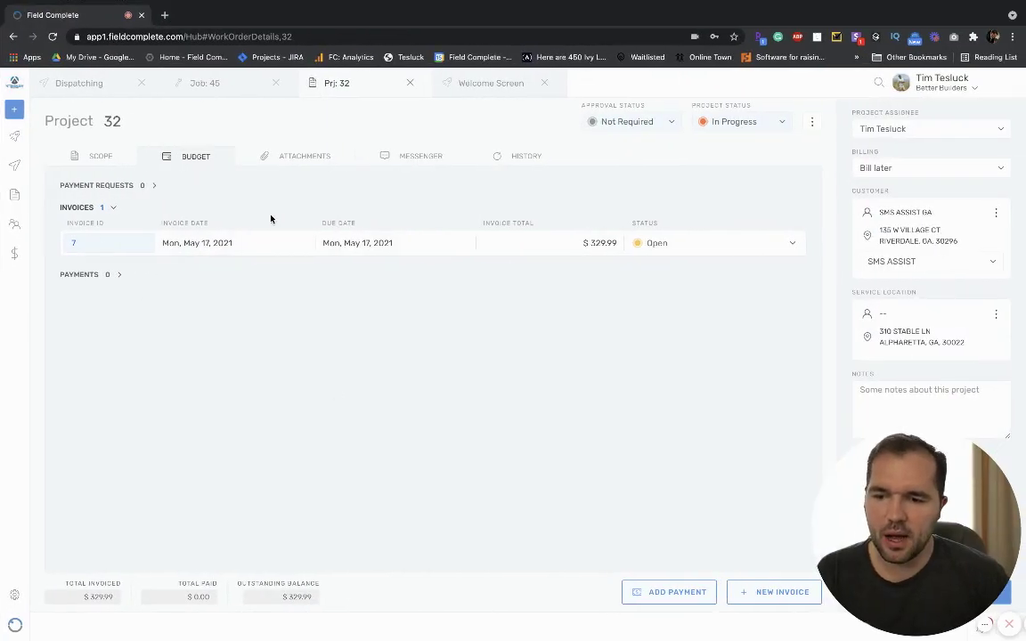
Open invoice 7's details for Job 45, then return to Project 32's job list.
left_click(75, 246)
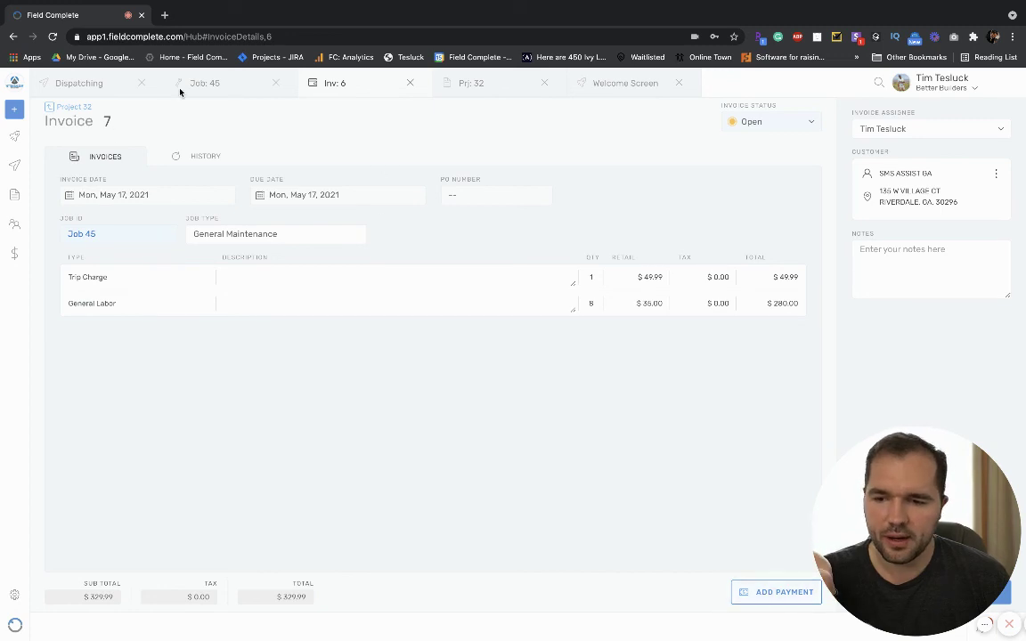
left_click(485, 85)
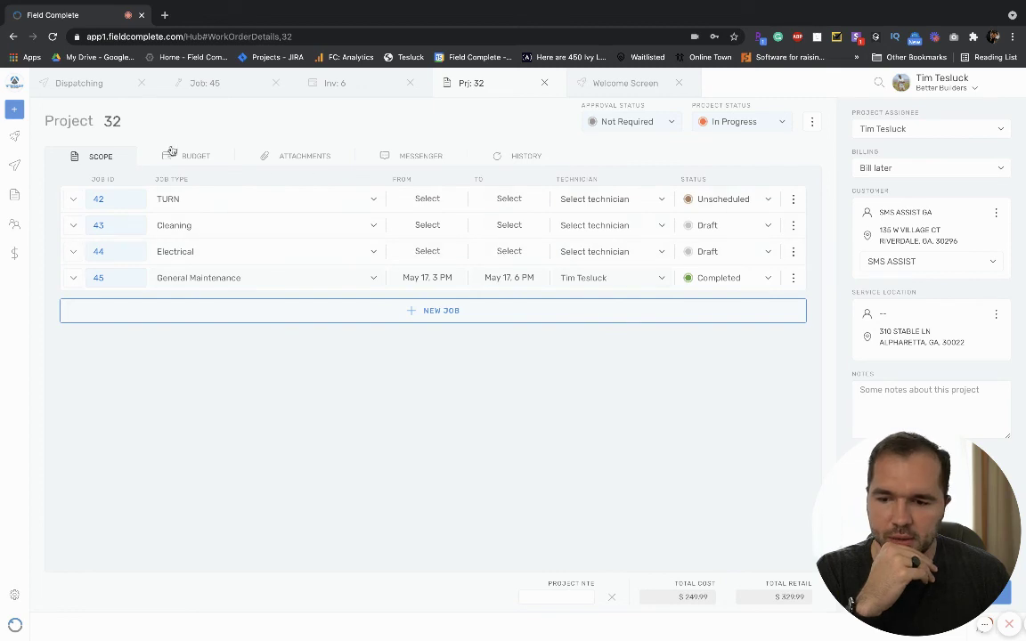
left_click(193, 157)
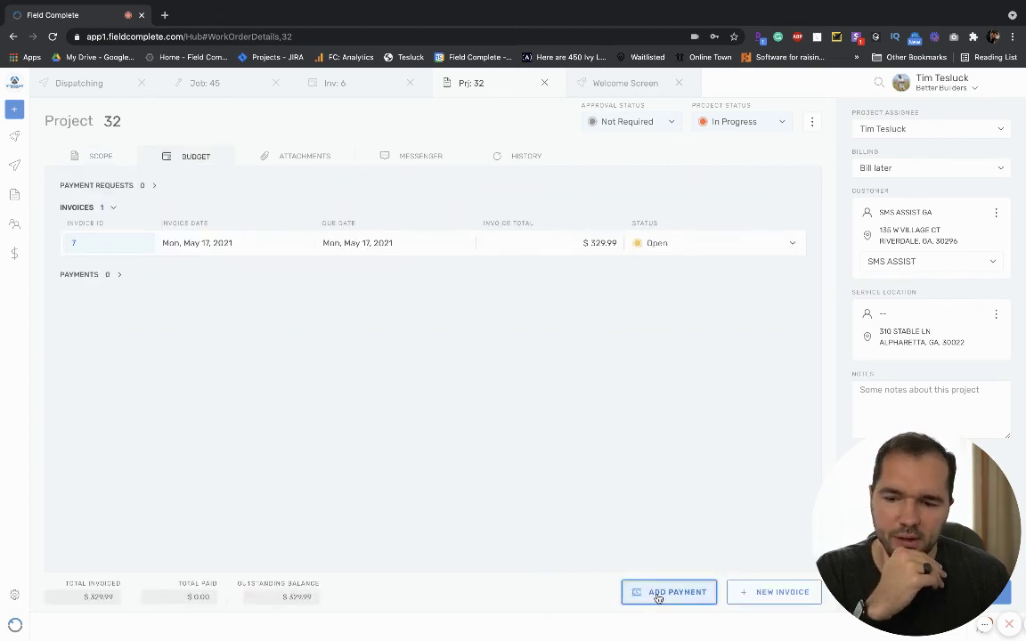
left_click(659, 594)
left_click(554, 236)
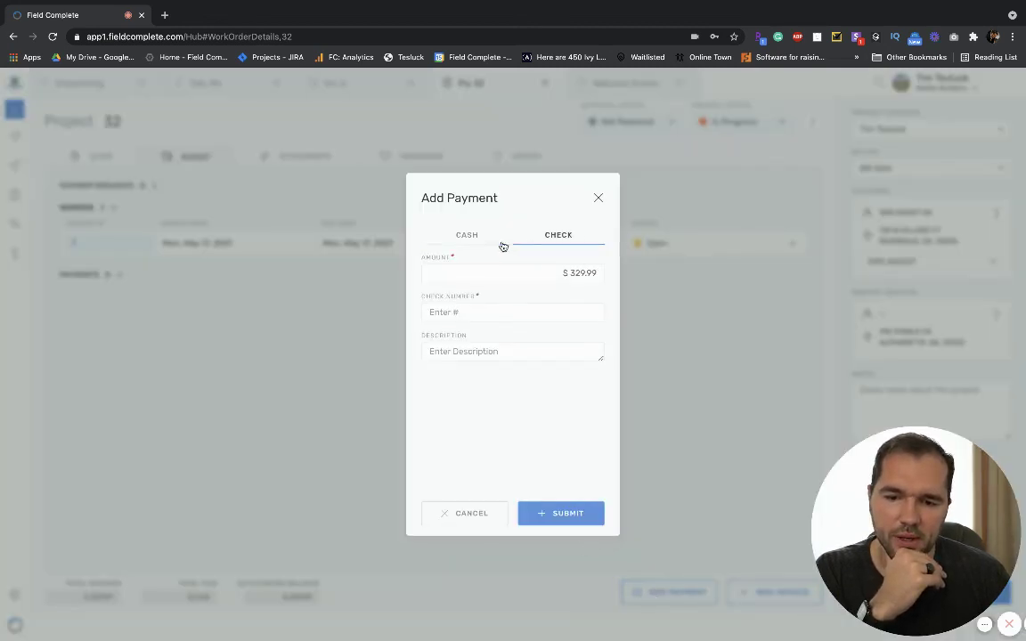
left_click(498, 237)
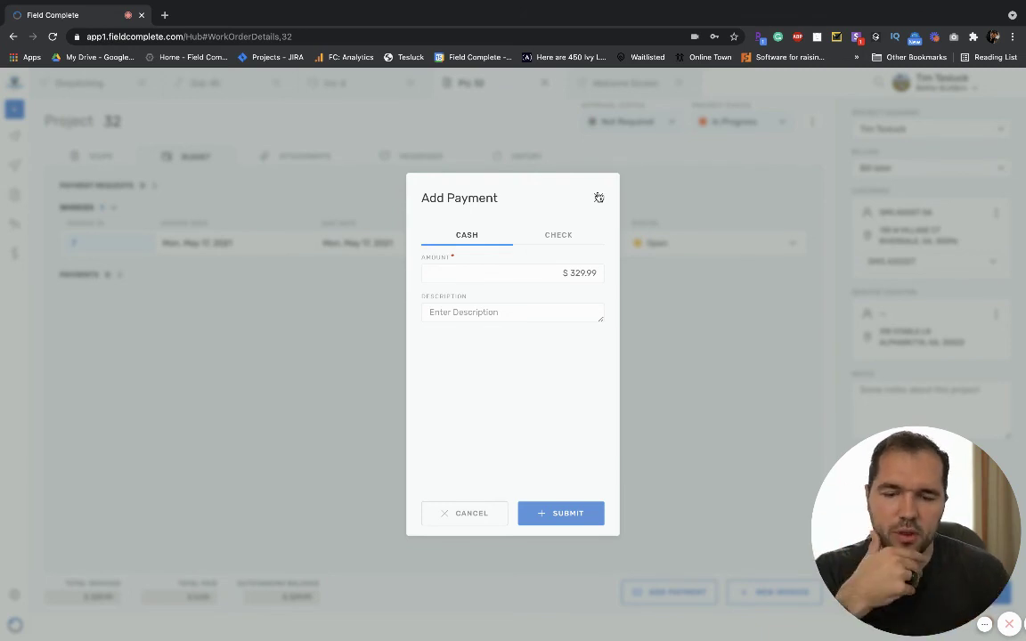
left_click(598, 197)
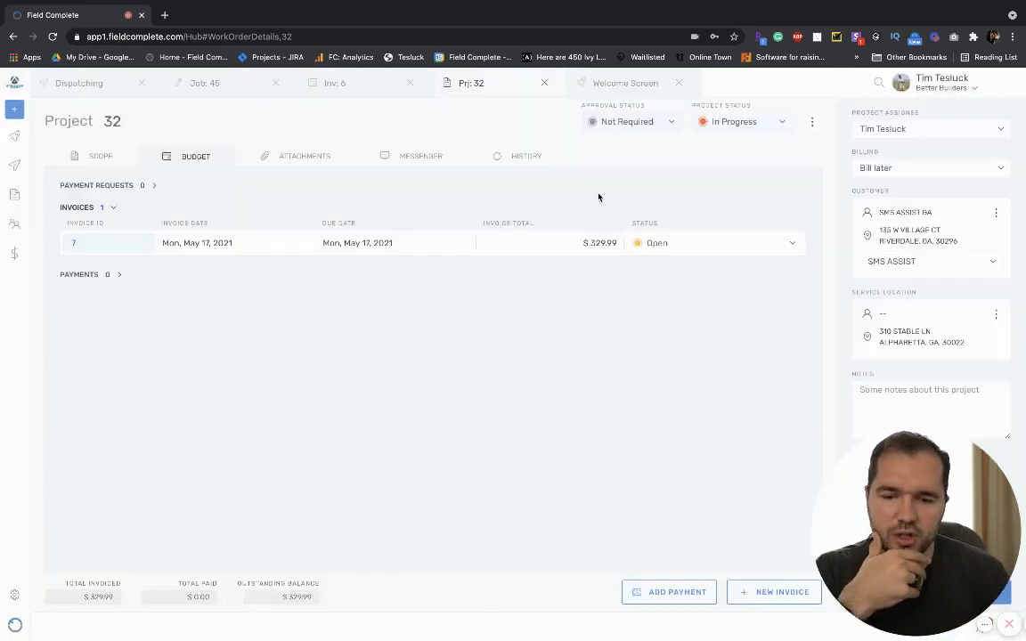
left_click(101, 158)
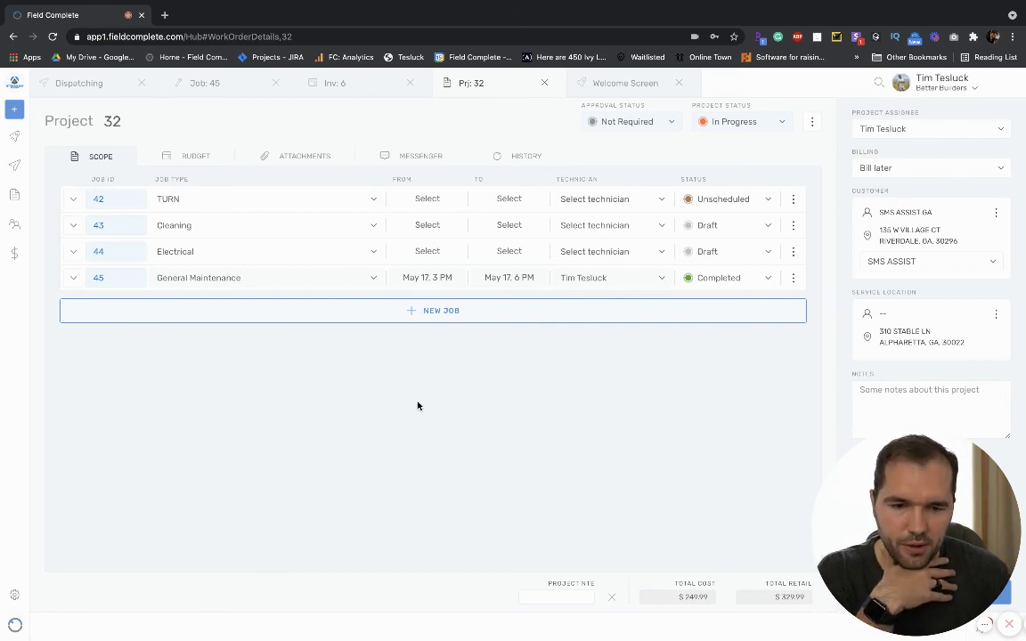
mouse_move(926, 534)
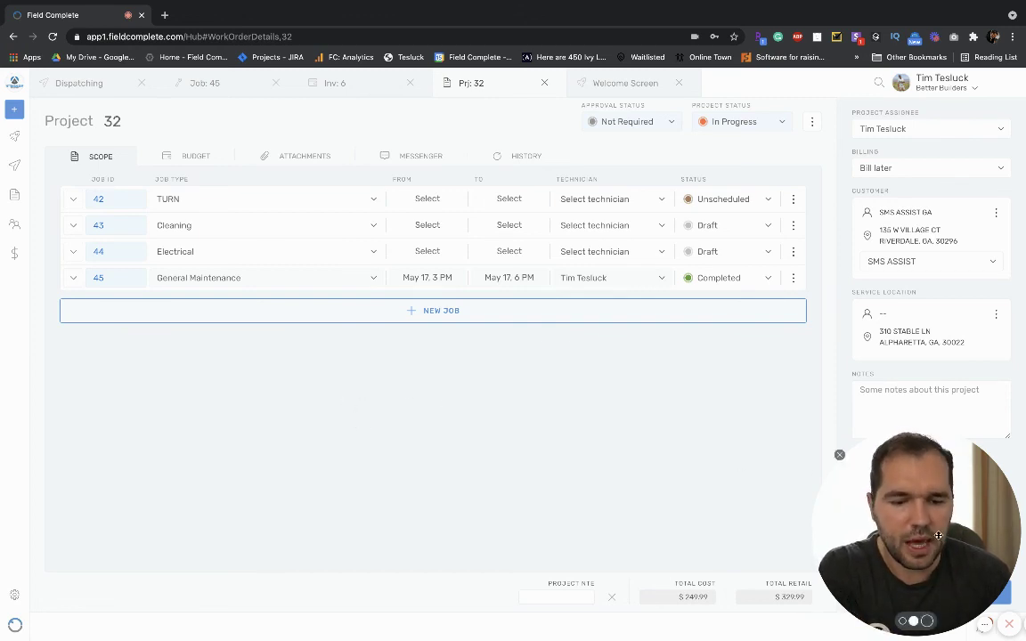
left_click_drag(932, 535, 694, 424)
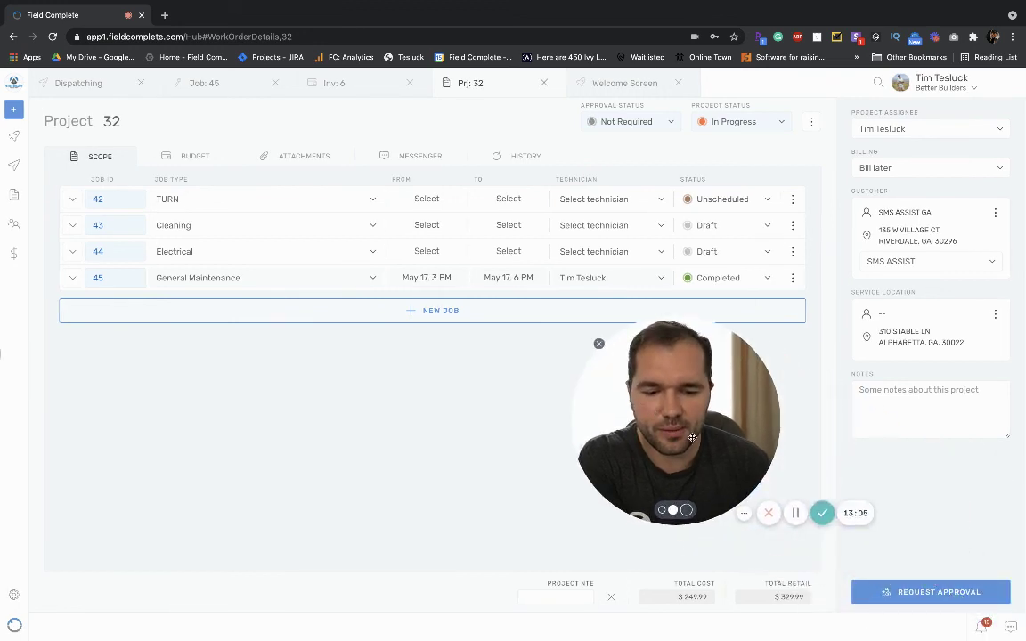